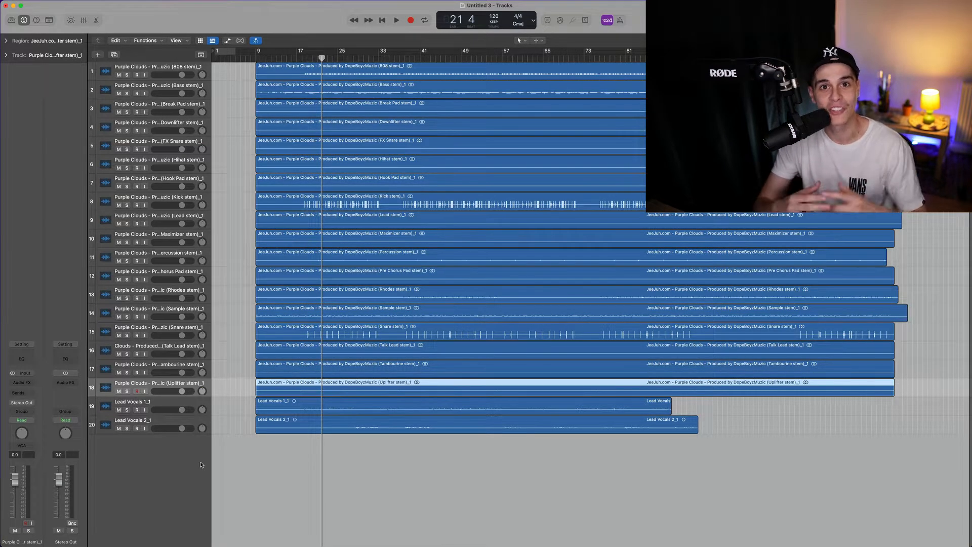
Insert the stereo BPM Counter metering plug-in on the Stereo Out channel and play the song to detect its tempo.
click(291, 460)
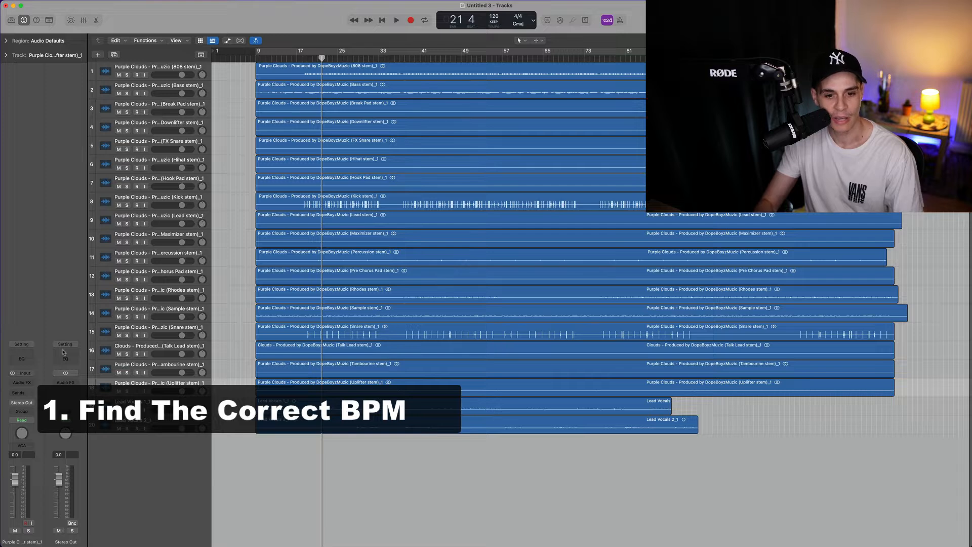
click(68, 383)
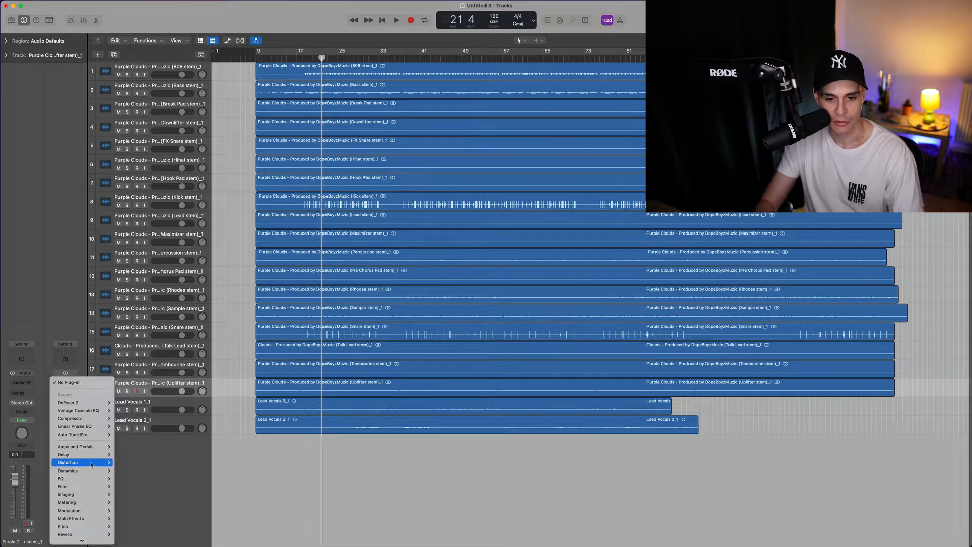
mouse_move(95, 503)
mouse_move(144, 500)
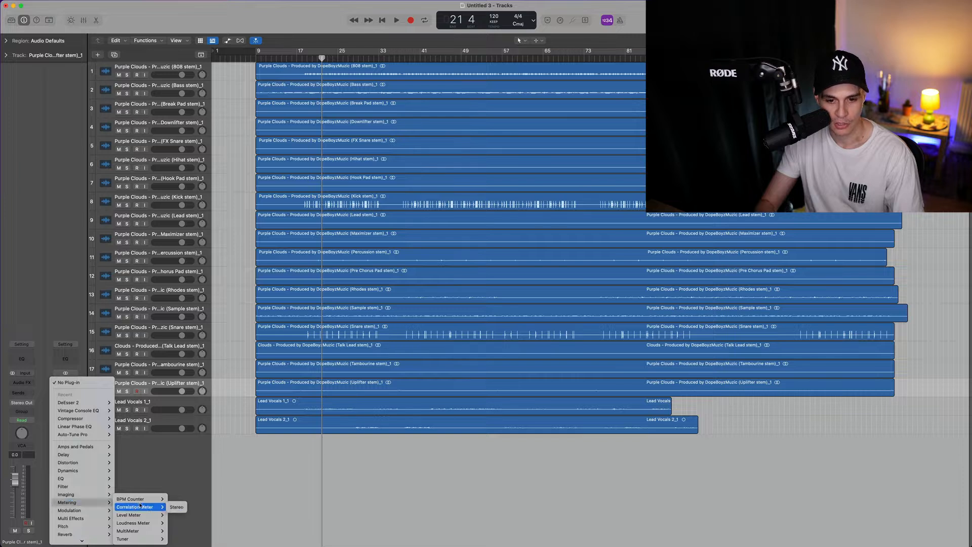
click(176, 500)
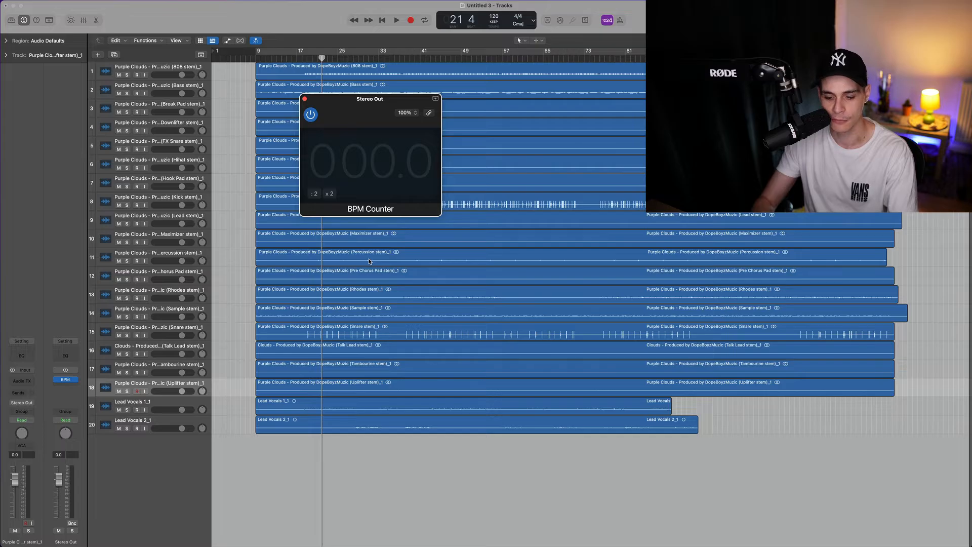
key(space)
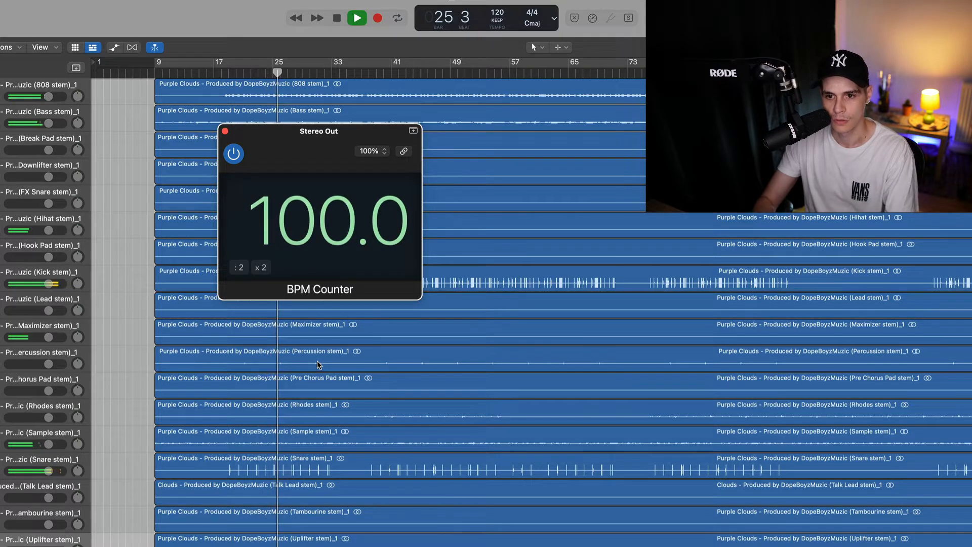
key(space)
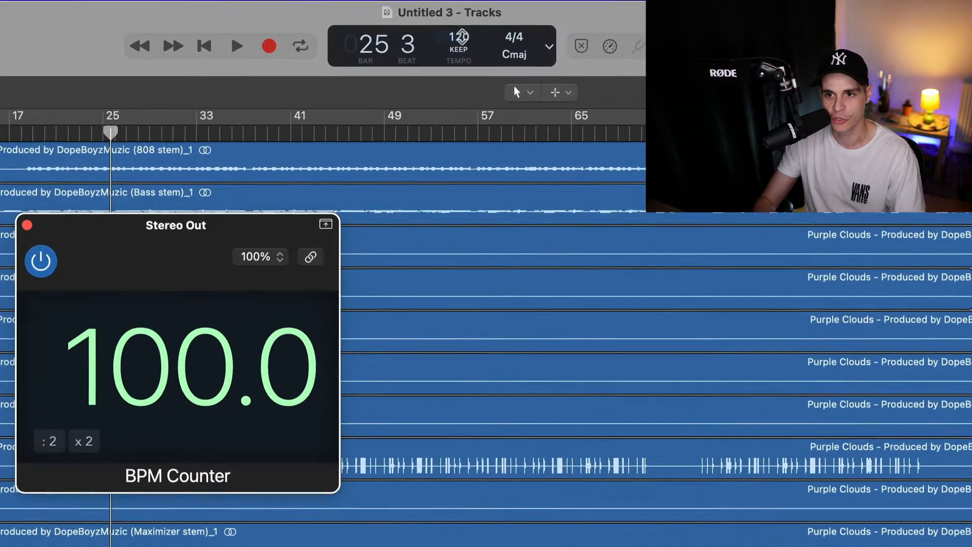
Set the project tempo to 100 BPM and close the BPM Counter.
double_click(471, 29)
text(100)
key(Return)
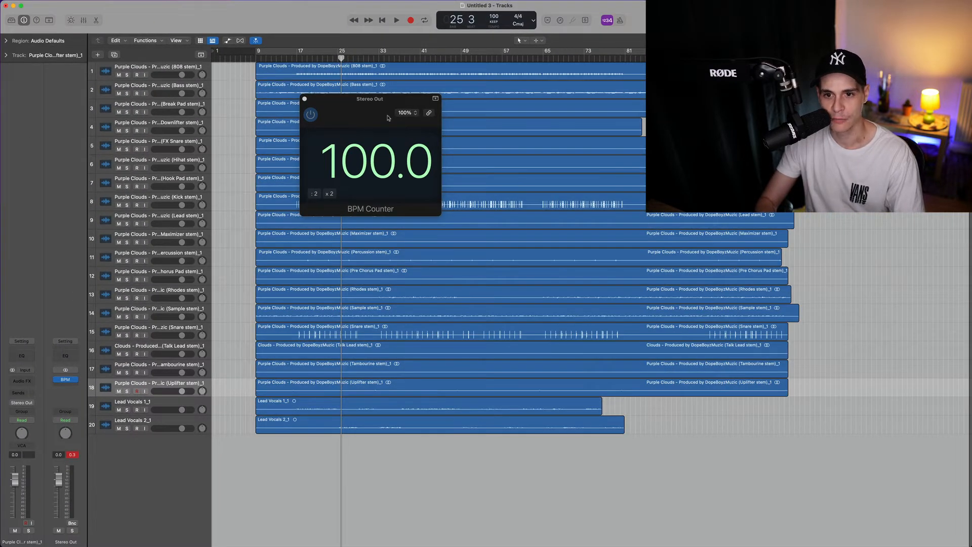
click(305, 99)
key(super+Right)
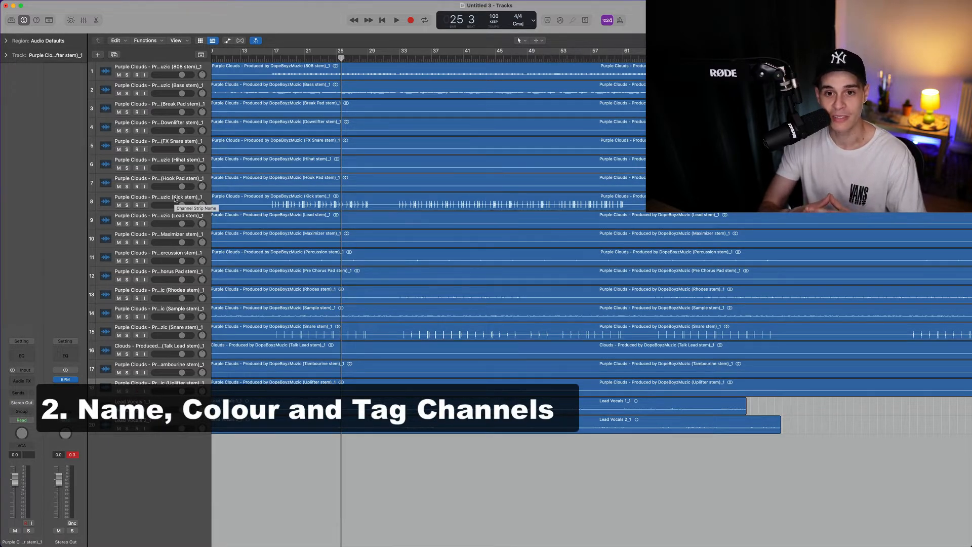
Rename the kick stem track as Kick and move it to the first position in the track list.
double_click(175, 199)
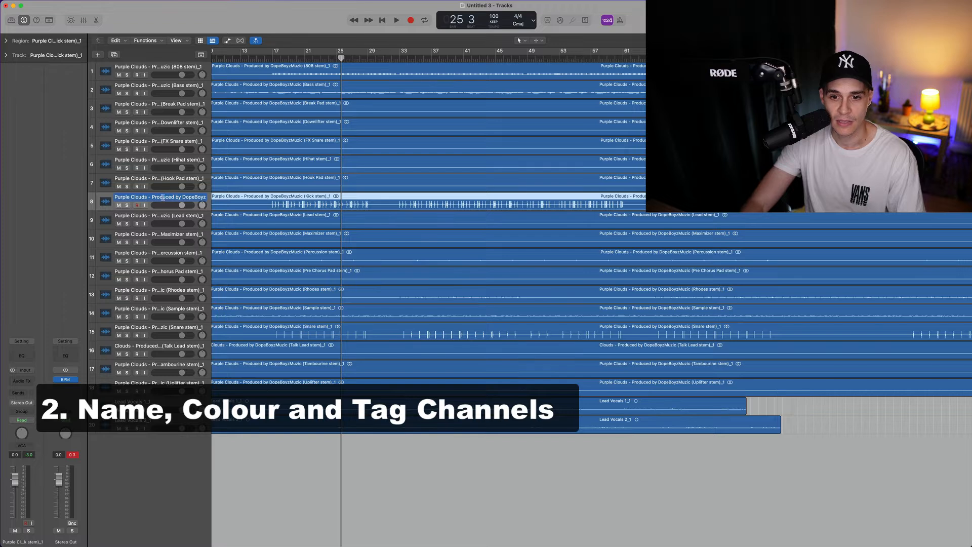
text(Kick)
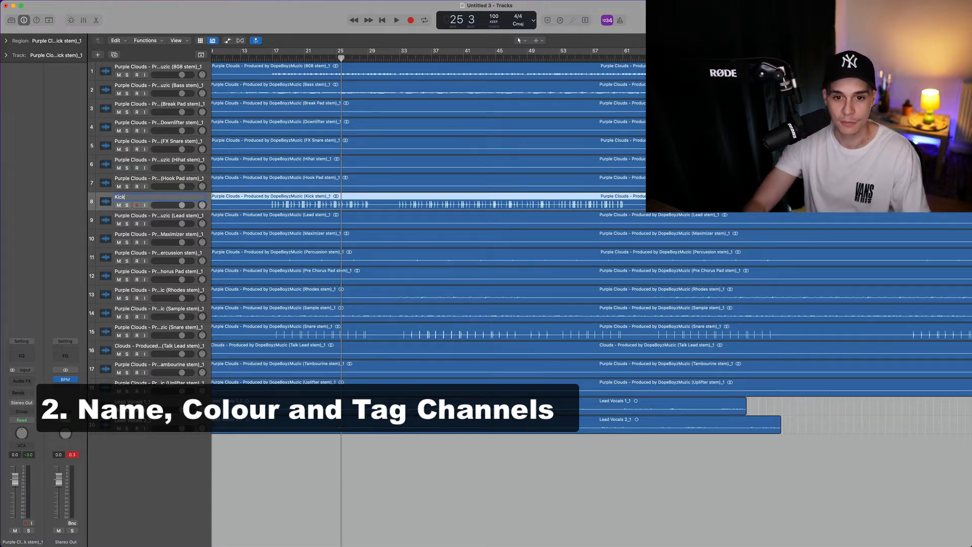
key(Return)
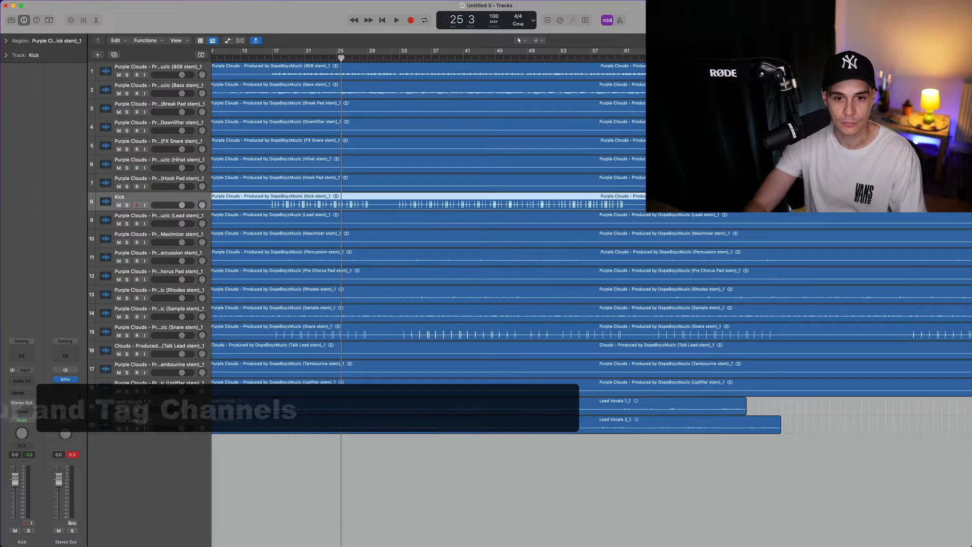
drag(174, 198, 145, 71)
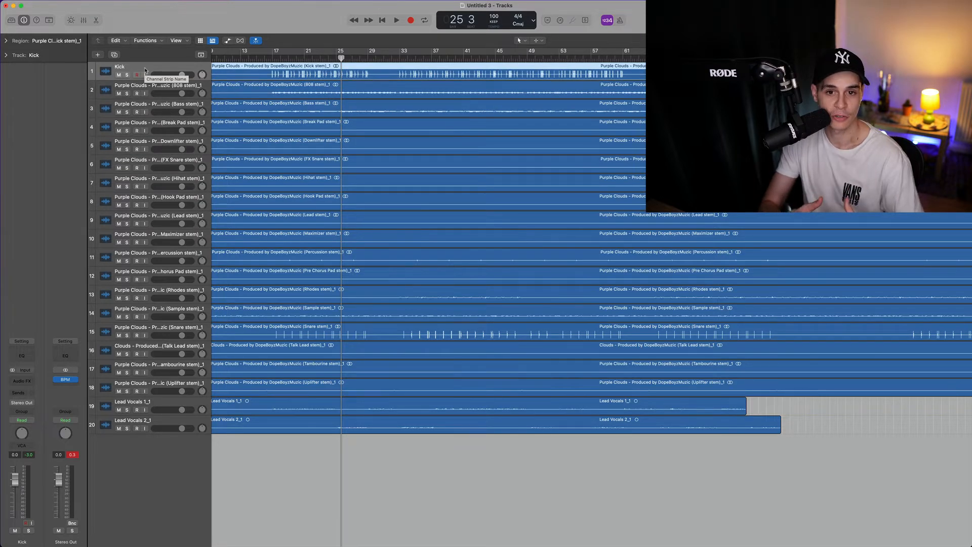
Rename the following tracks 808, bass line, pad, downlifter, Snare FX, Hihat, Hook Pad, Lead, Parallel, Perc, Pad and Rhodes.
click(169, 85)
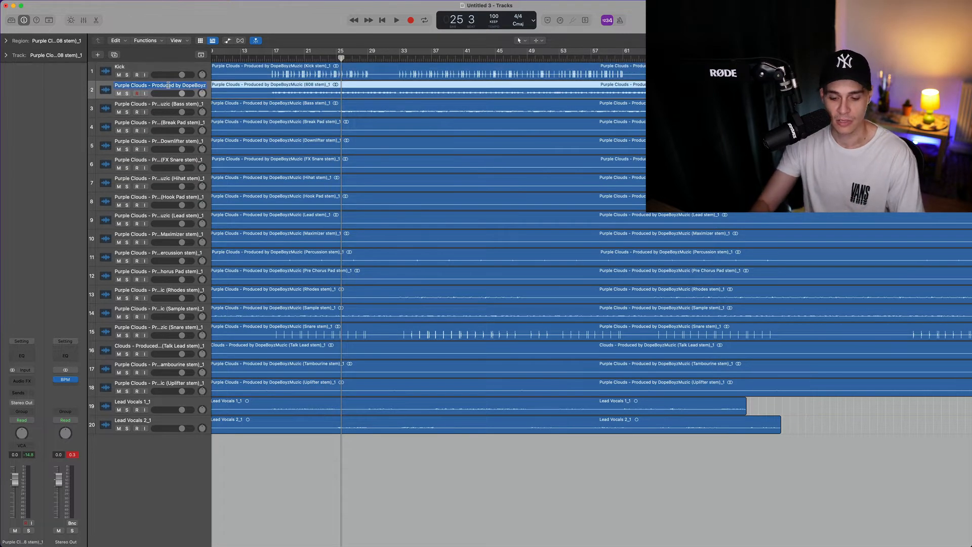
text(808)
key(Tab)
text(b)
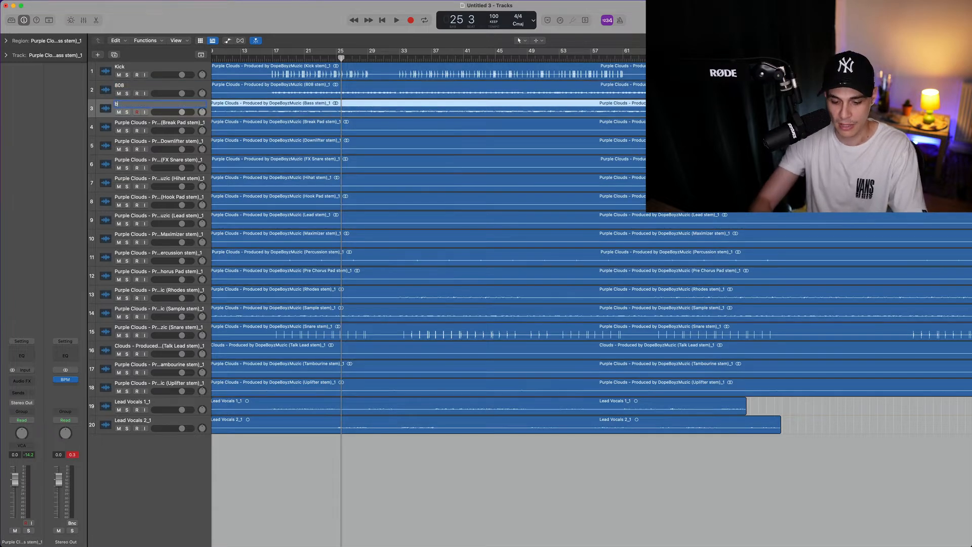
text(ass line)
key(Tab)
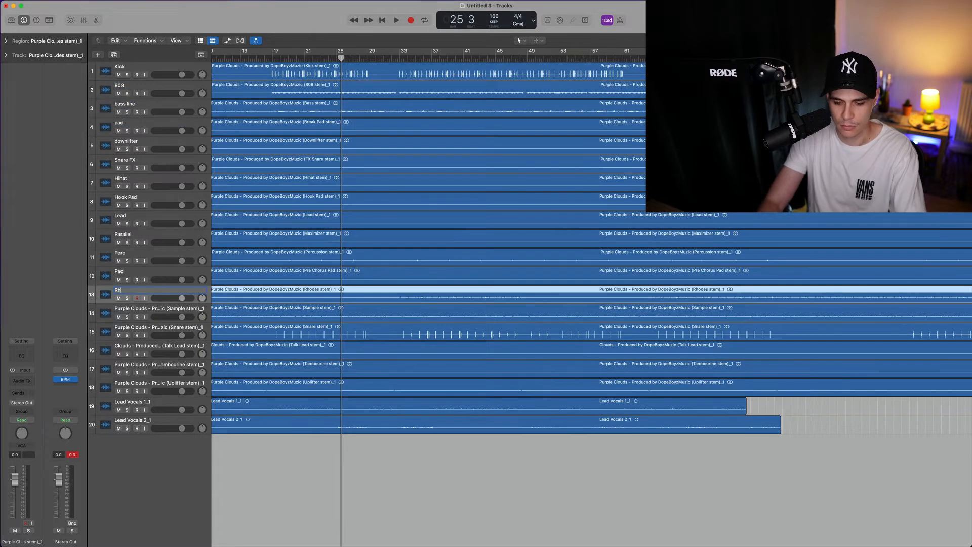
key(Return)
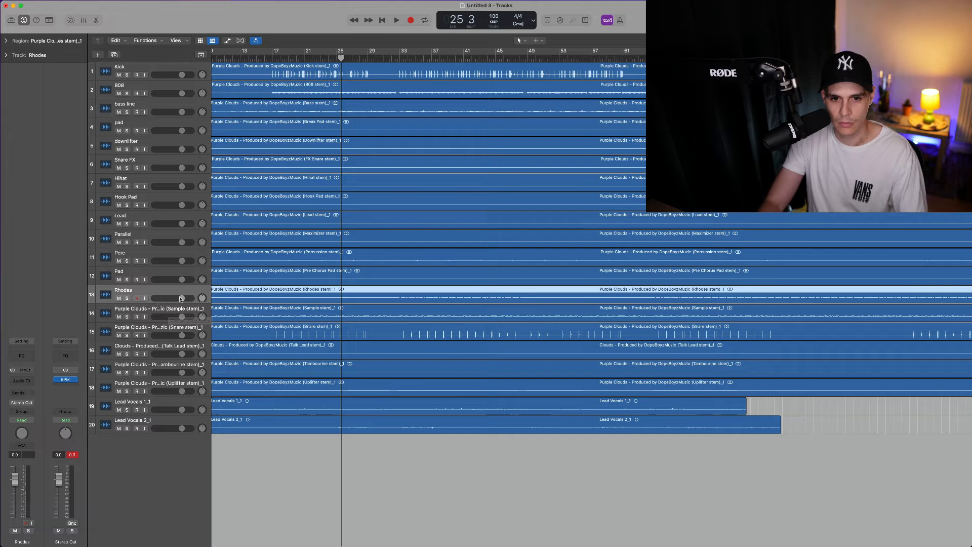
Solo the Rhodes track and listen to it from around bar 33 to identify its sound.
click(127, 298)
key(space)
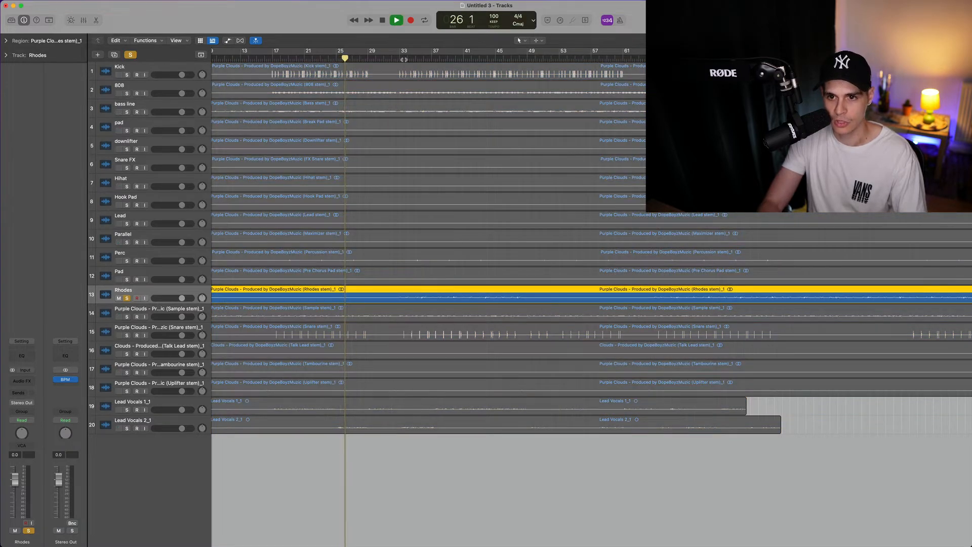
click(406, 59)
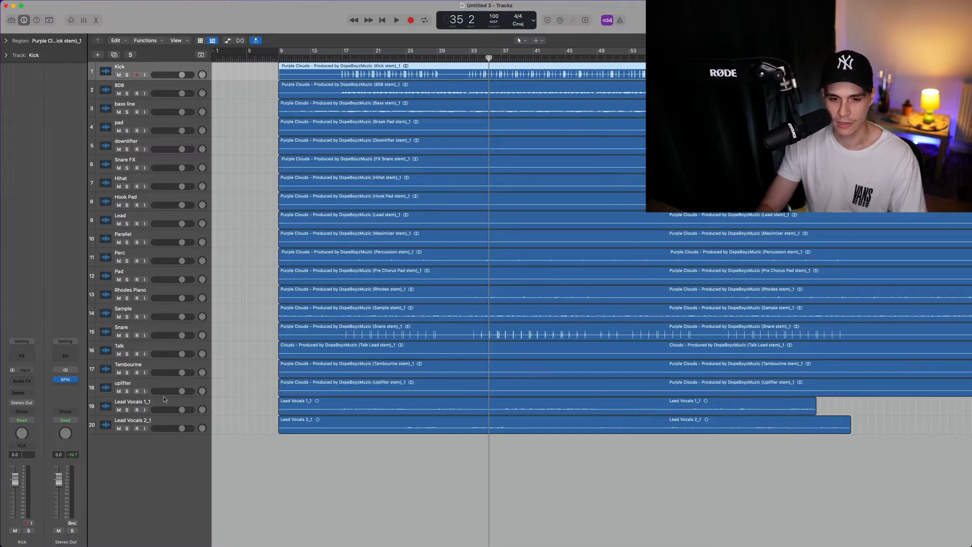
Name the regions on the tracks from Kick through Lead Vocals 1_1 after their tracks.
shift+click(169, 403)
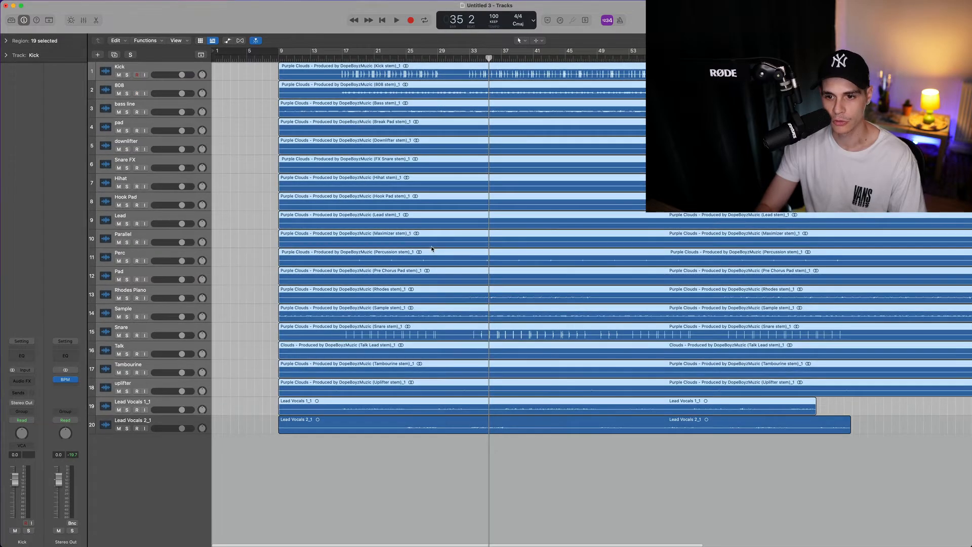
right_click(433, 248)
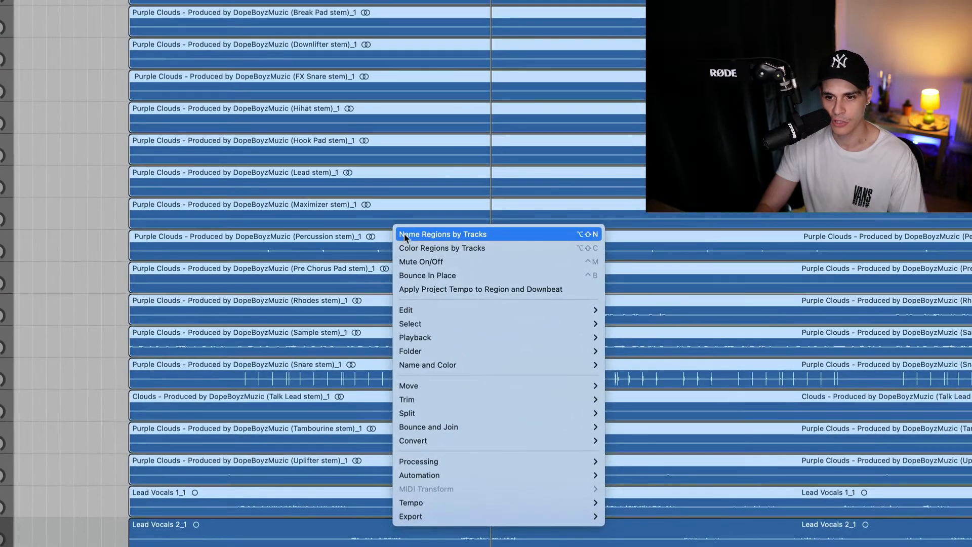
click(455, 242)
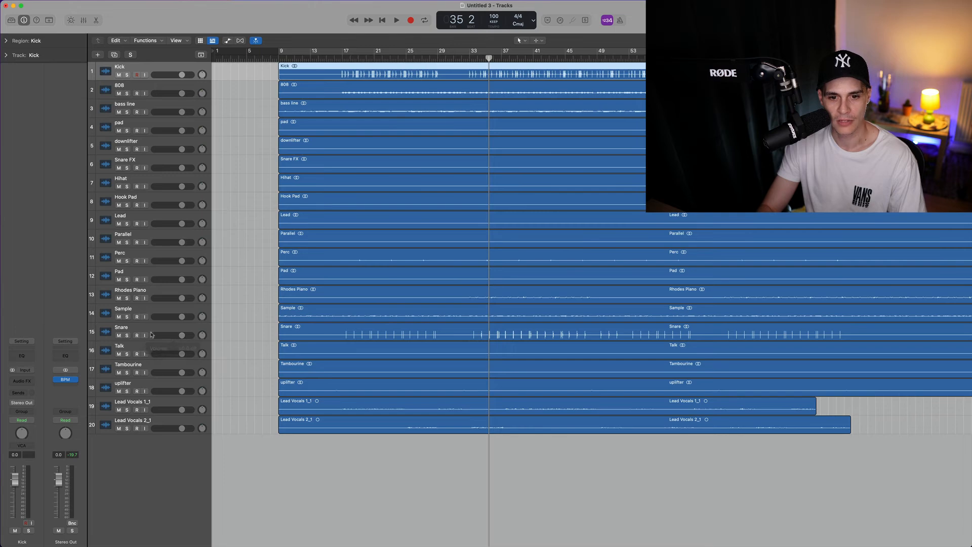
Reorder the drum tracks by moving Snare directly below bass line and Hihat up beneath Snare.
drag(151, 346, 151, 121)
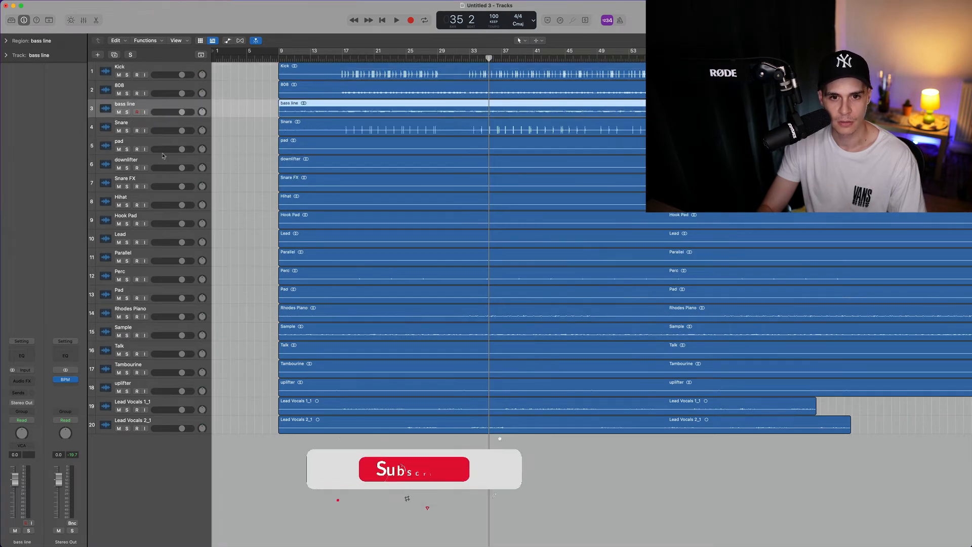
drag(152, 201, 156, 146)
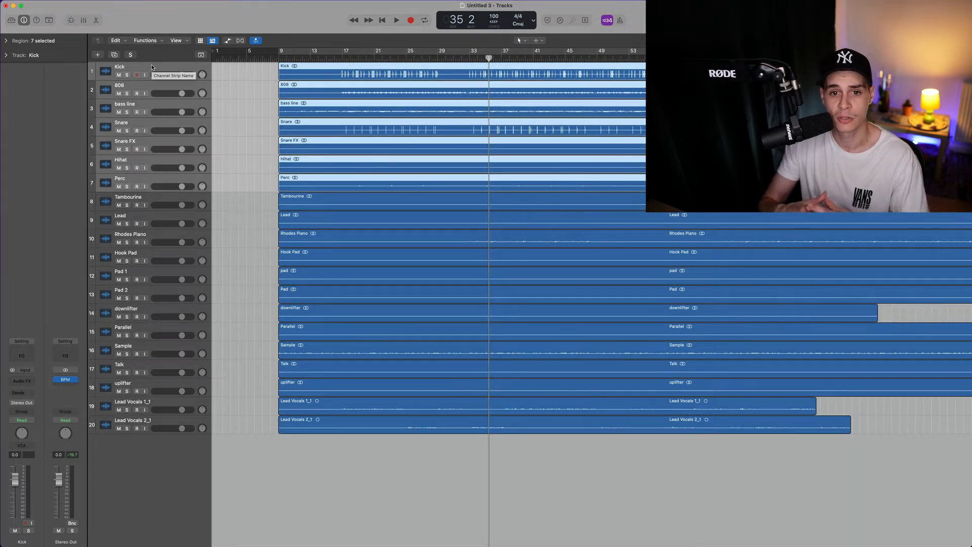
Assign an indigo track color to Kick through Perc and a light blue color to Tambourine through Pad 2.
right_click(152, 67)
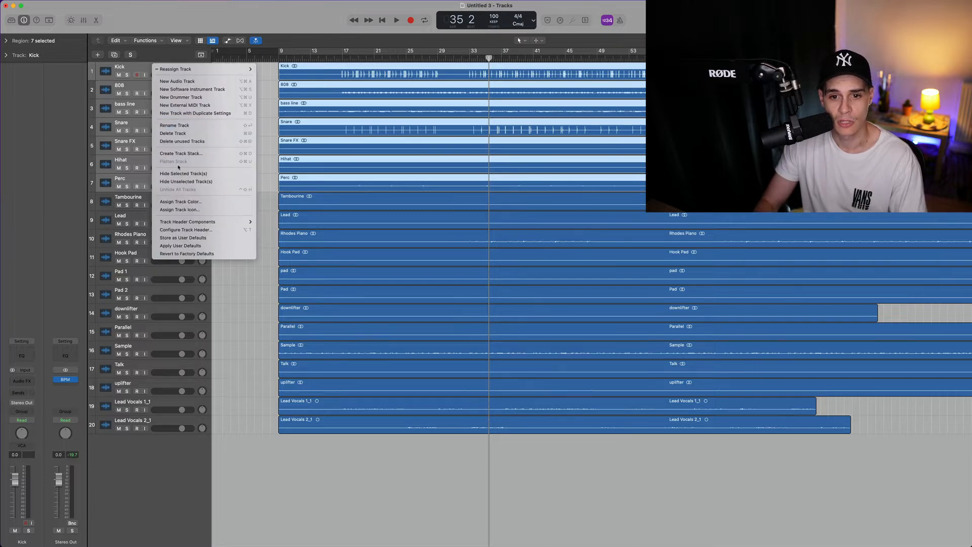
click(191, 203)
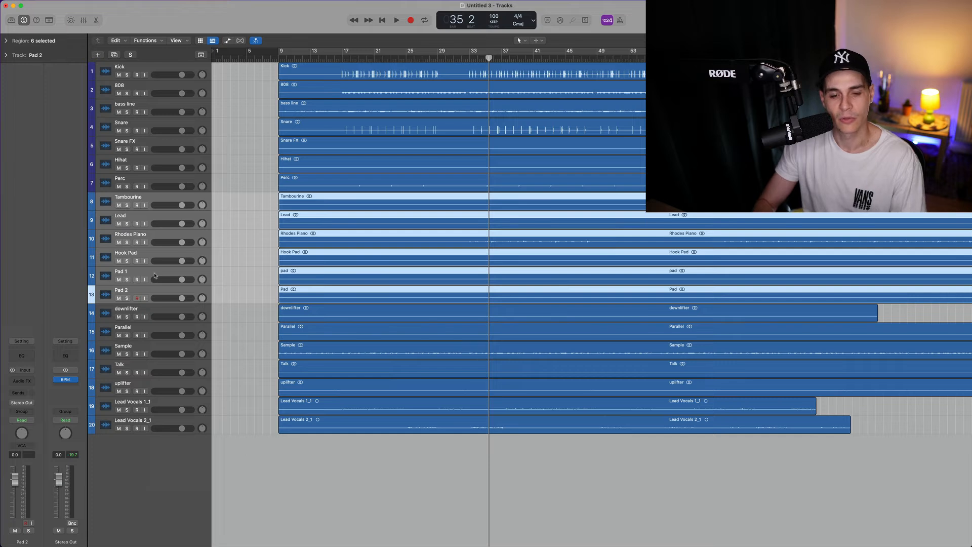
right_click(154, 274)
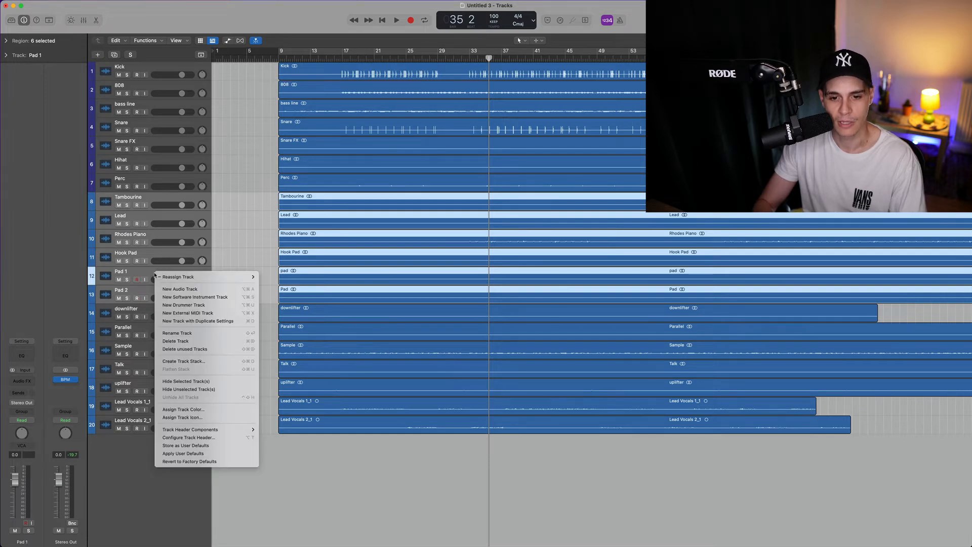
click(183, 410)
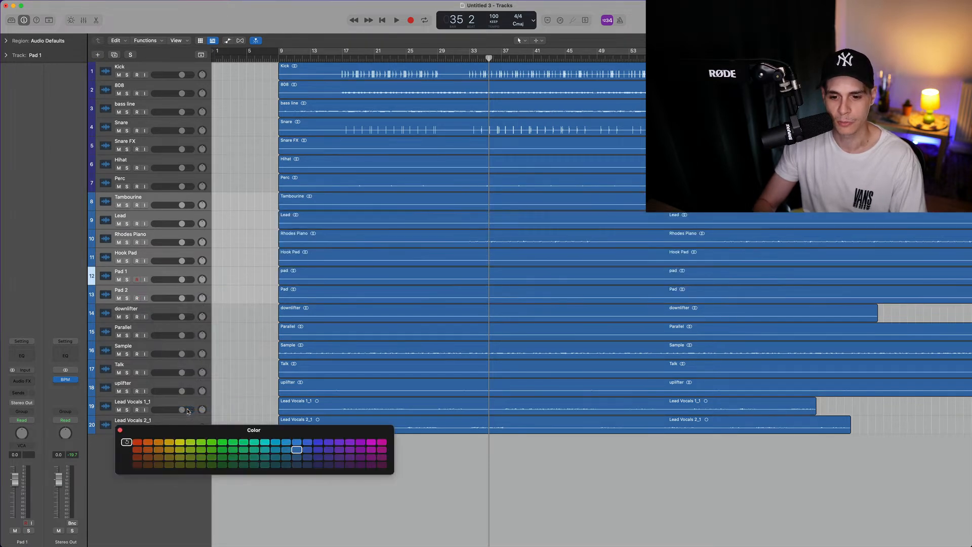
click(275, 442)
click(119, 429)
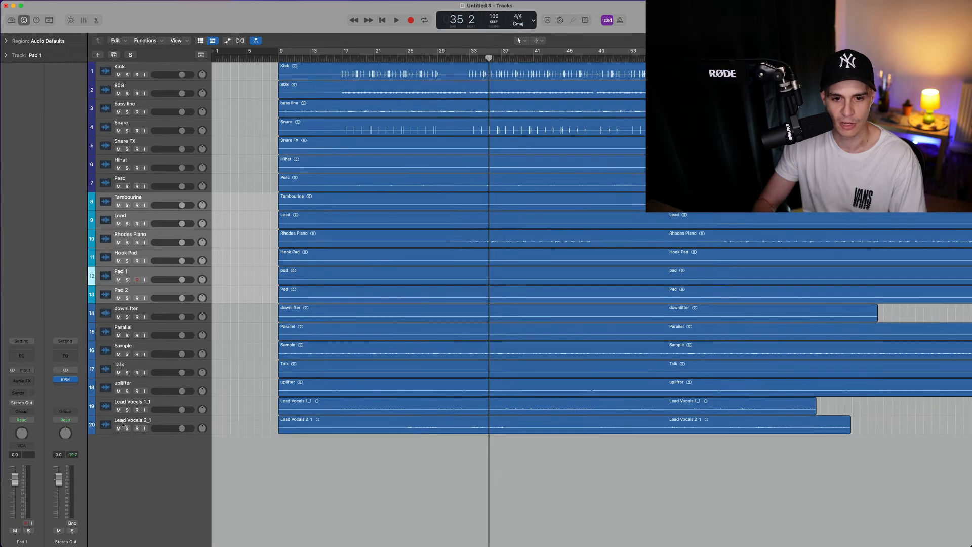
Assign a teal green track color to downlifter through uplifter and a purple color to both Lead Vocals tracks.
click(164, 315)
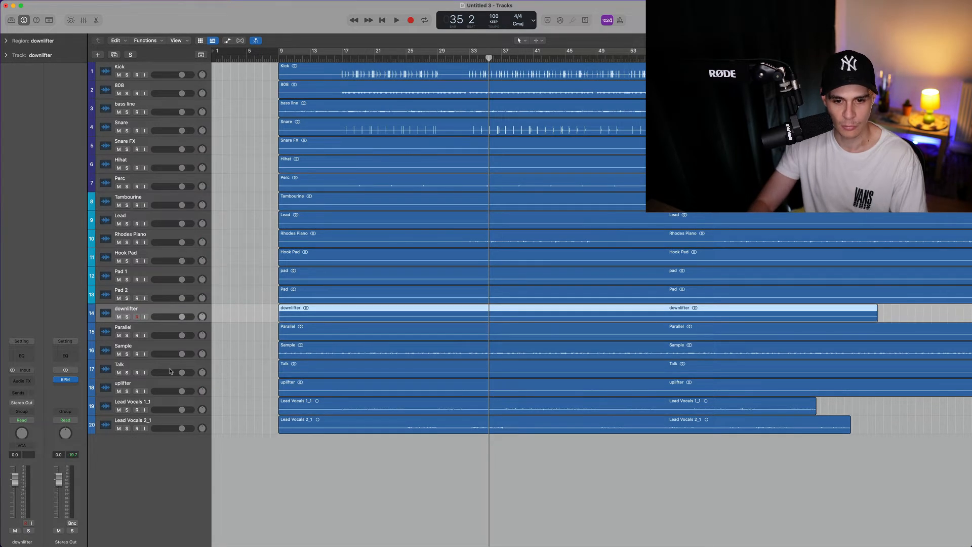
right_click(169, 385)
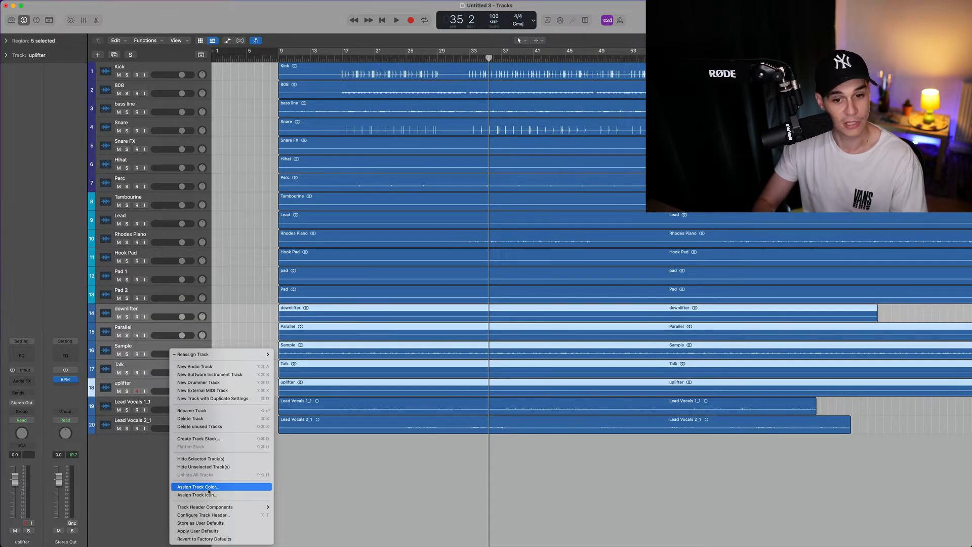
click(208, 488)
click(253, 442)
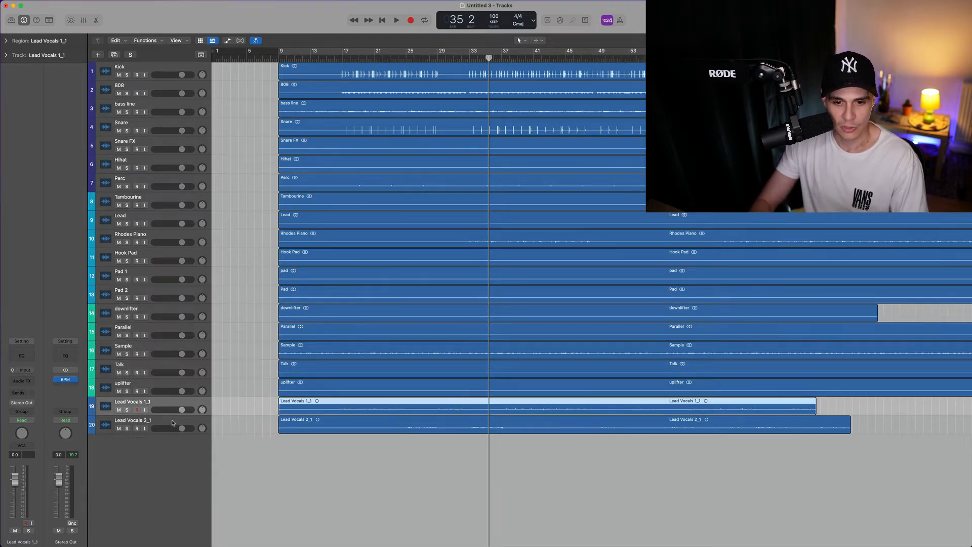
shift+click(167, 426)
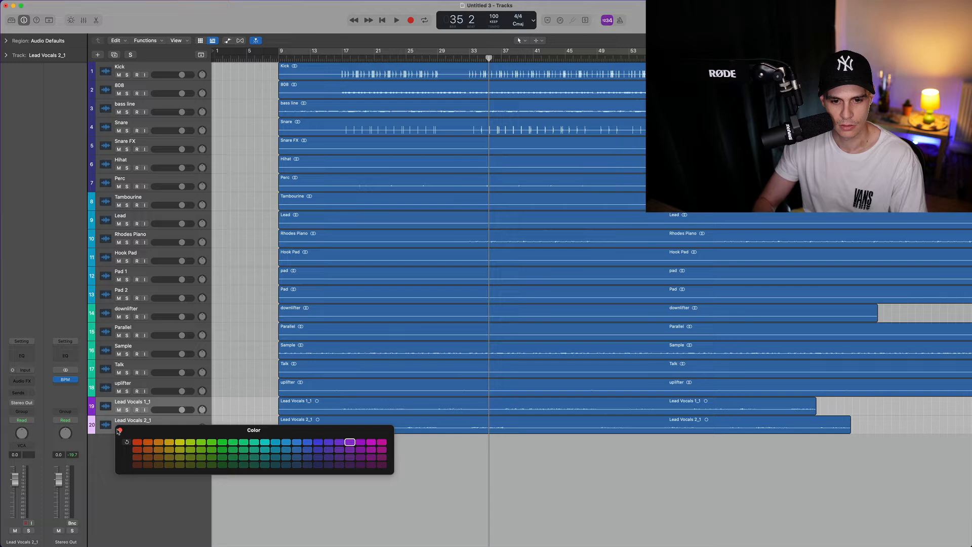
click(119, 430)
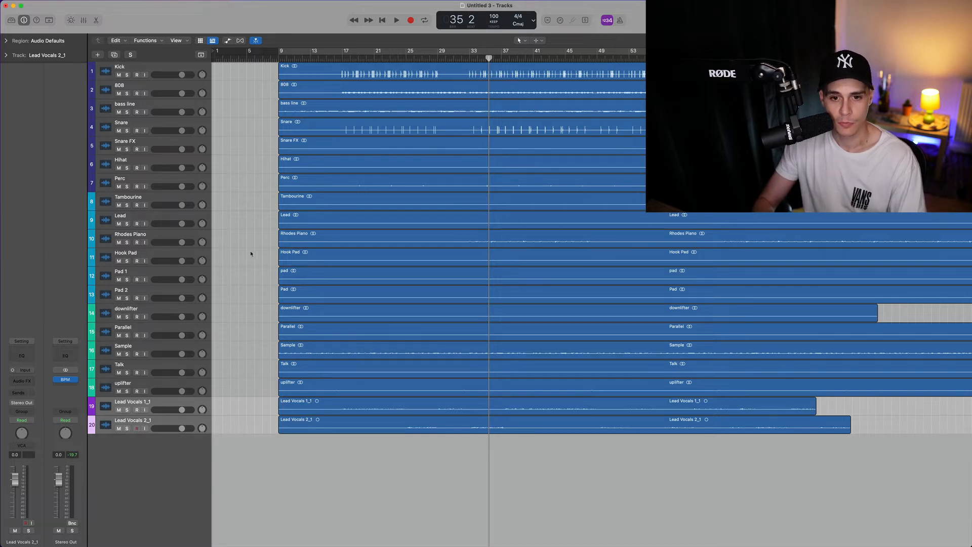
Assign a kick drum icon to the Kick track.
click(106, 71)
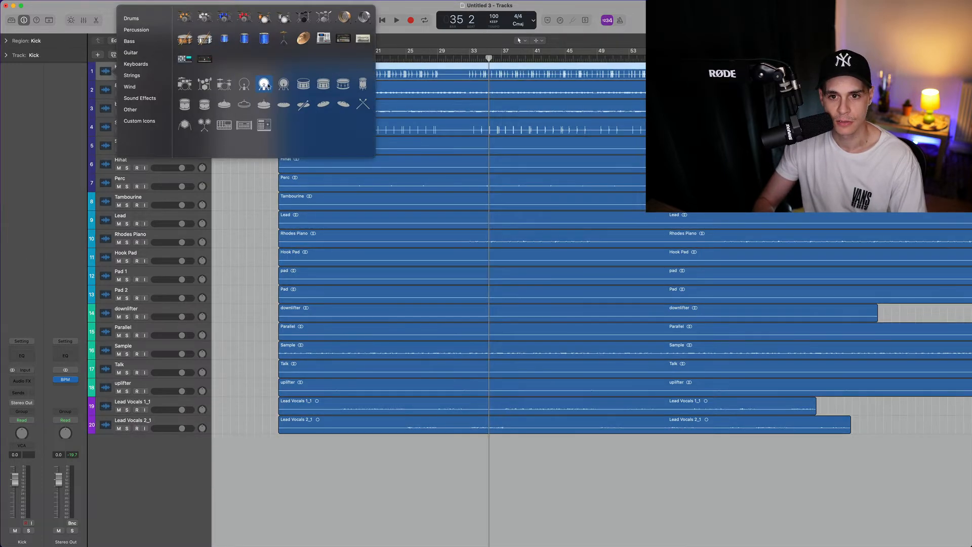
click(278, 86)
click(106, 90)
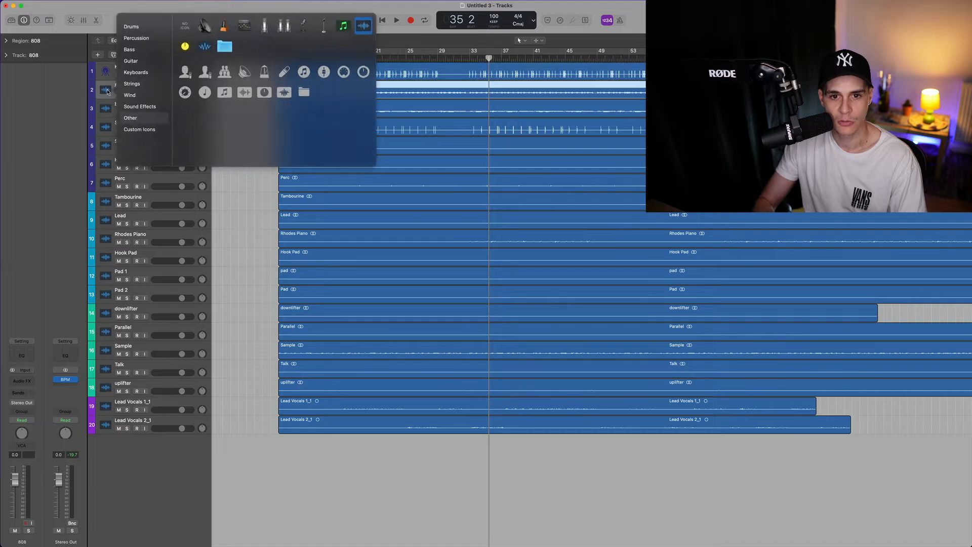
click(106, 108)
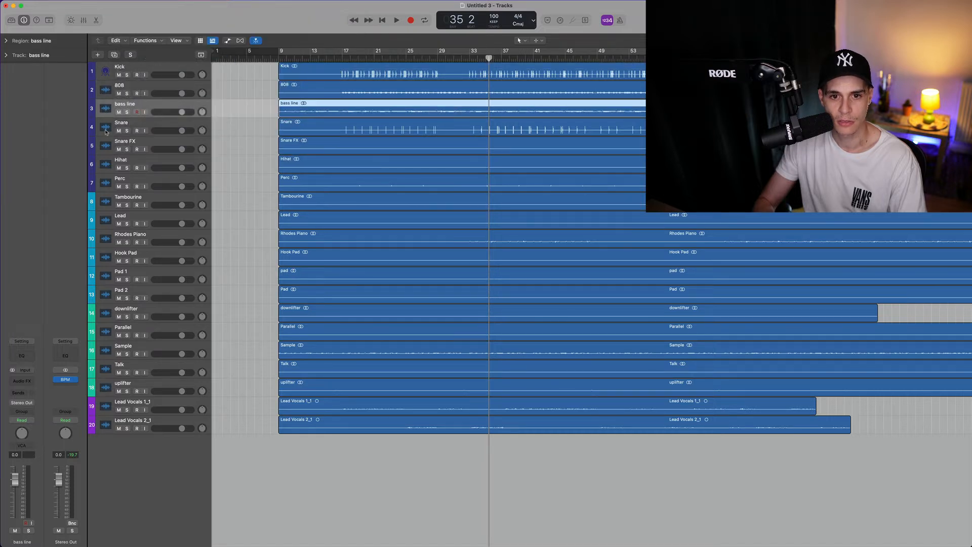
Assign a snare drum icon to the Snare track.
click(105, 129)
click(105, 130)
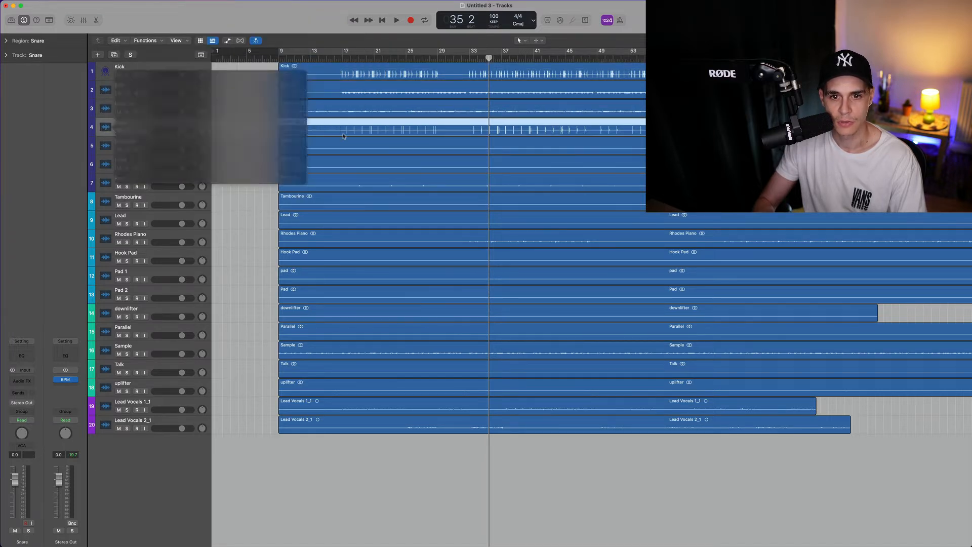
click(143, 128)
click(106, 148)
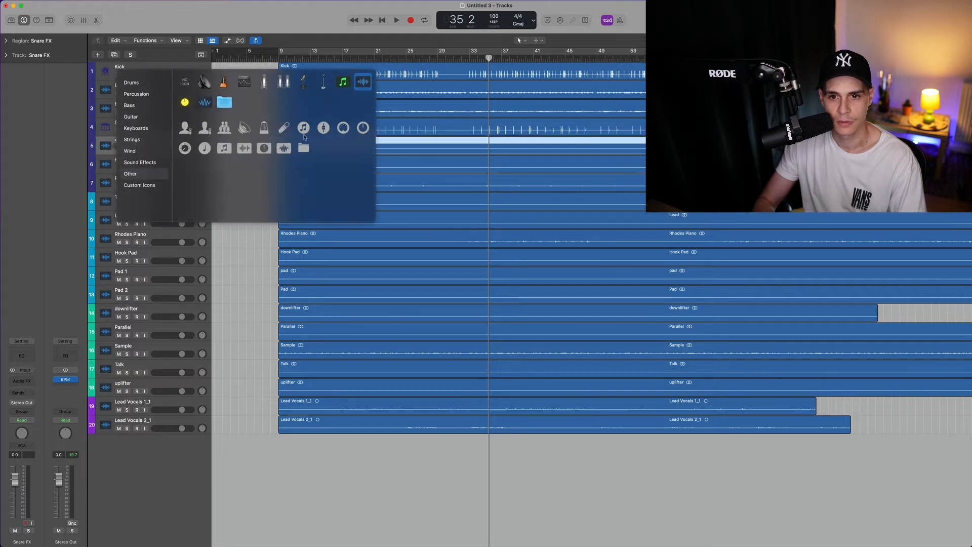
click(109, 163)
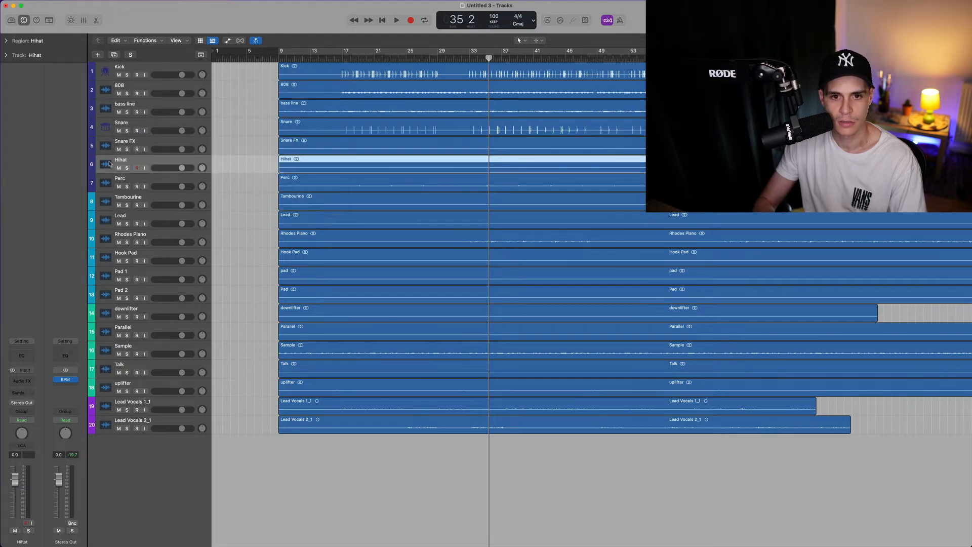
Assign a hi-hat icon from the drum icons to the Hihat track.
click(105, 164)
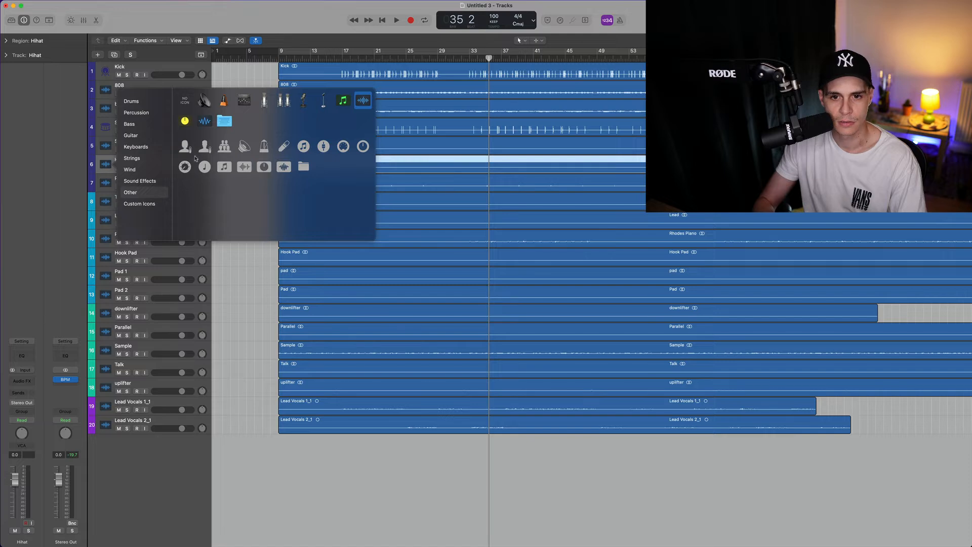
click(135, 104)
click(263, 187)
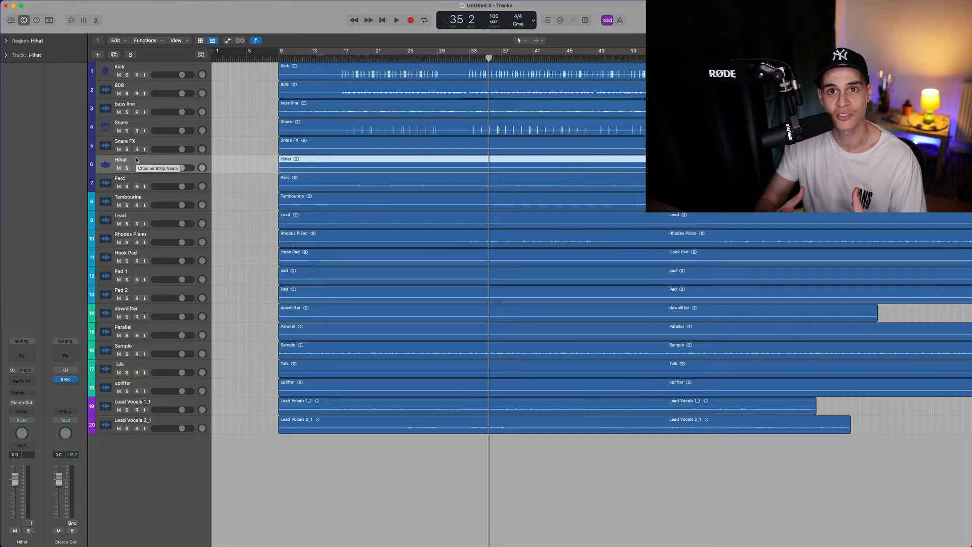
Group the Kick through Perc tracks into a folder track stack named Drums and collapse it after checking its contents.
click(145, 69)
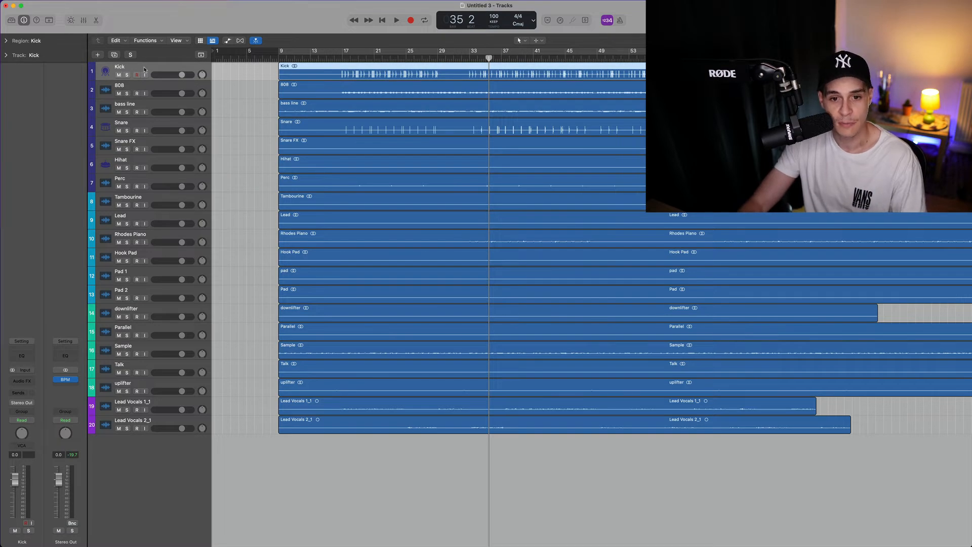
shift+click(149, 180)
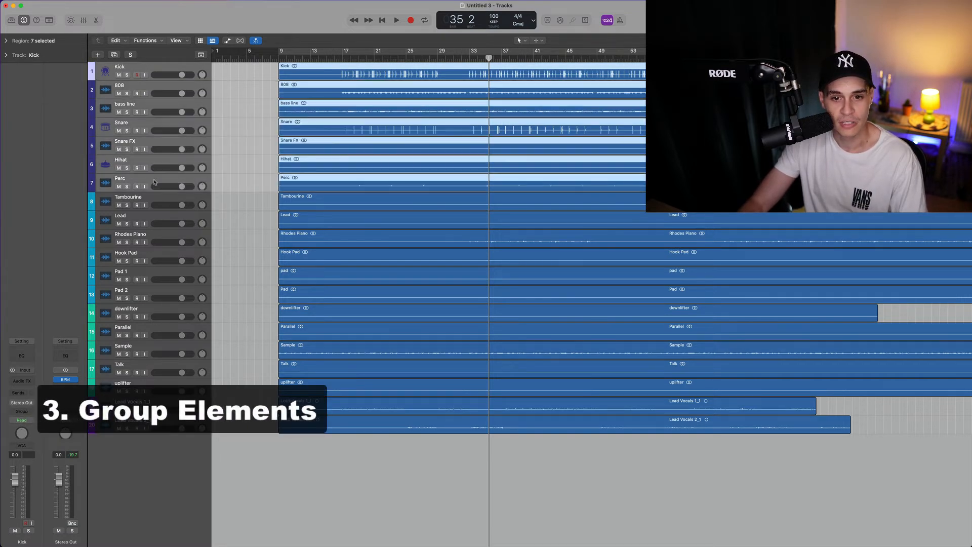
right_click(145, 69)
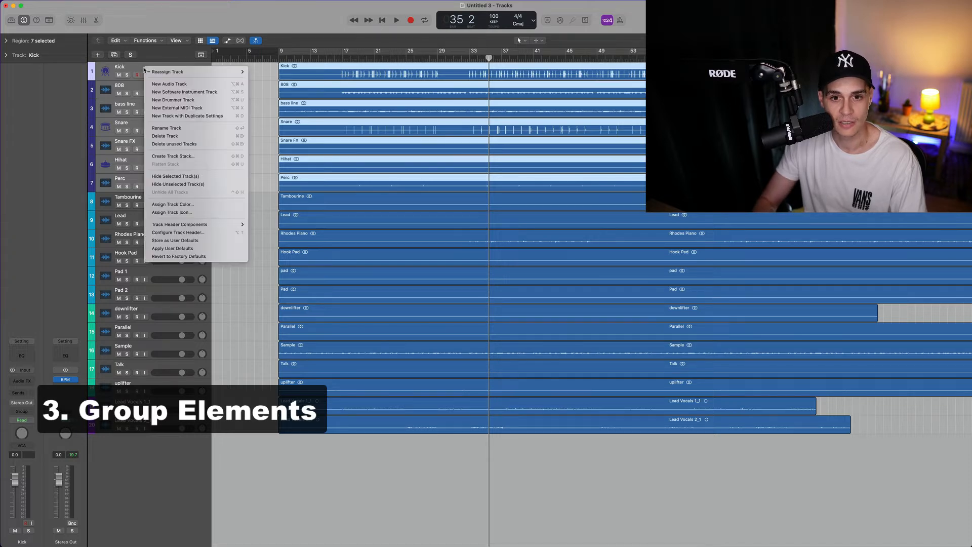
click(171, 156)
key(Return)
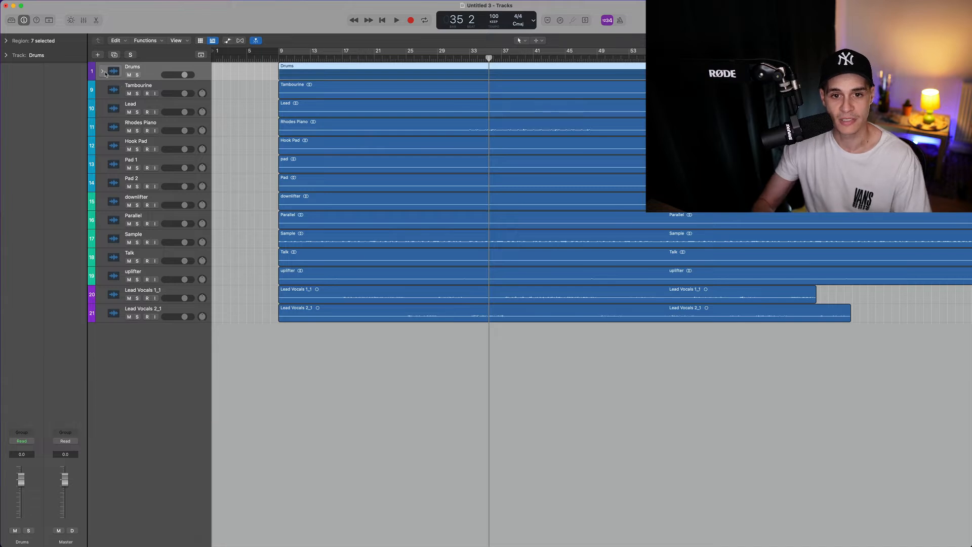
click(103, 72)
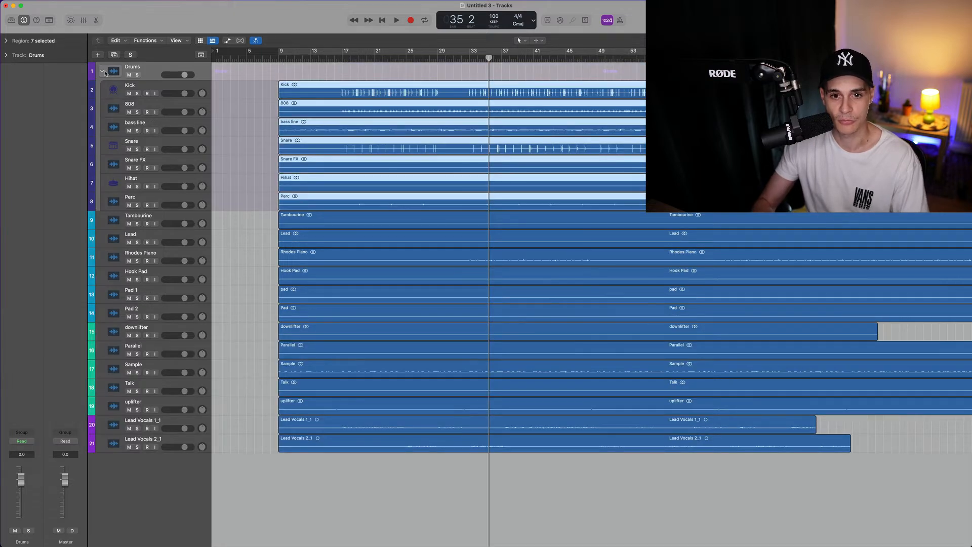
click(103, 72)
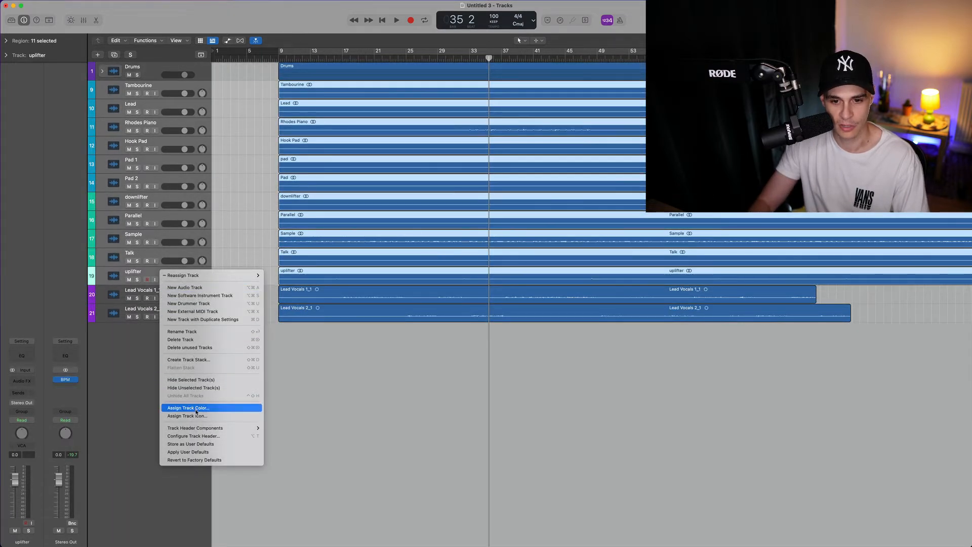
Group the Tambourine through uplifter tracks into a folder track stack named Instrumental.
click(189, 359)
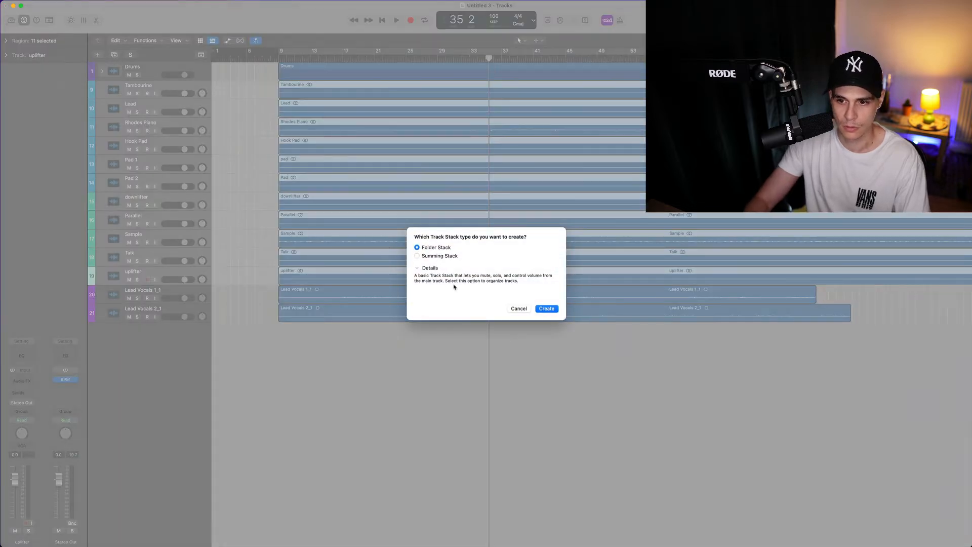
click(556, 310)
Route the outputs of Pad 1 and Pad 2 to Bus 1 and name the resulting aux channel Pads.
click(164, 198)
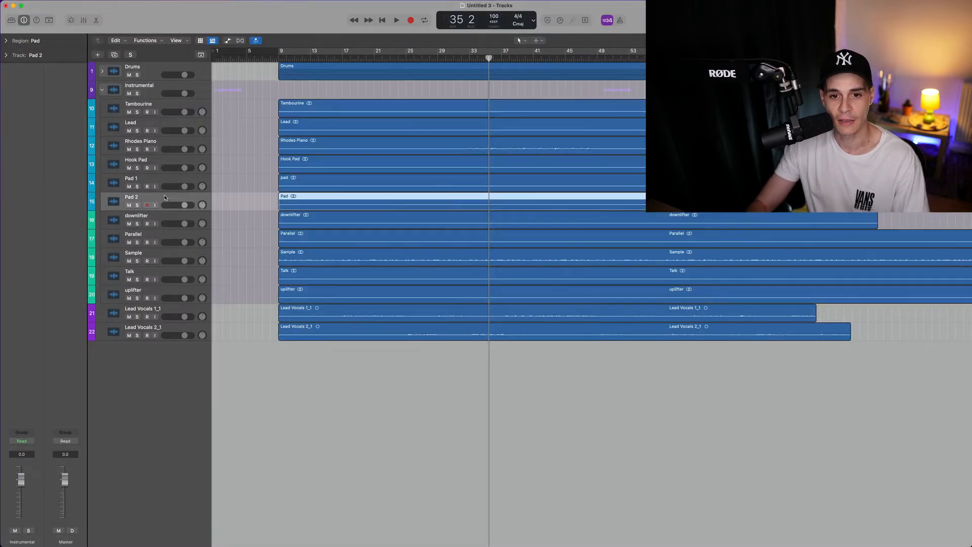
shift+click(161, 181)
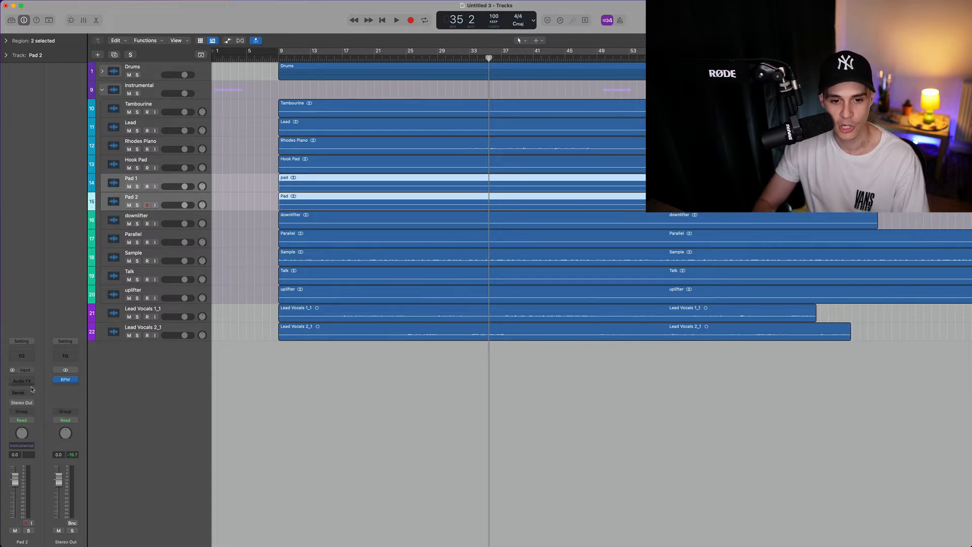
click(31, 403)
mouse_move(40, 436)
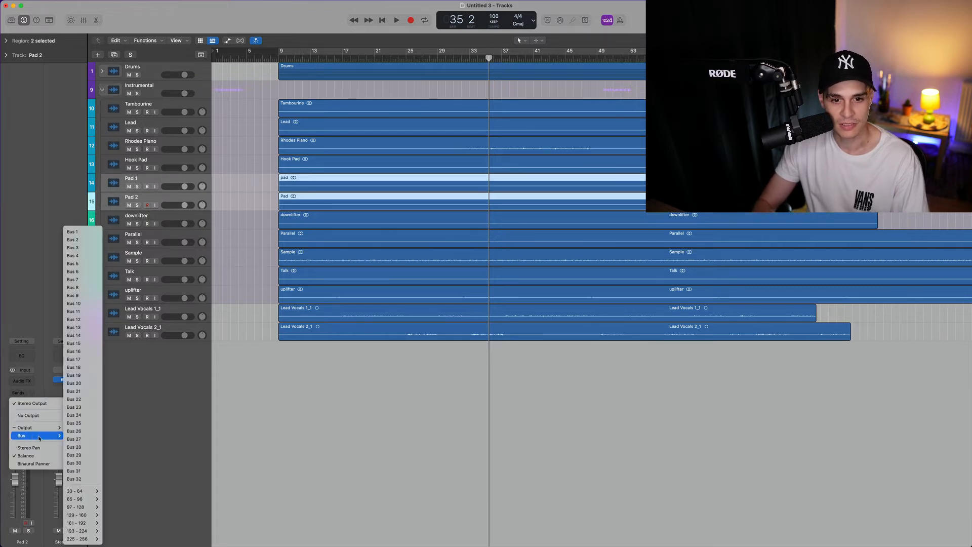
click(76, 232)
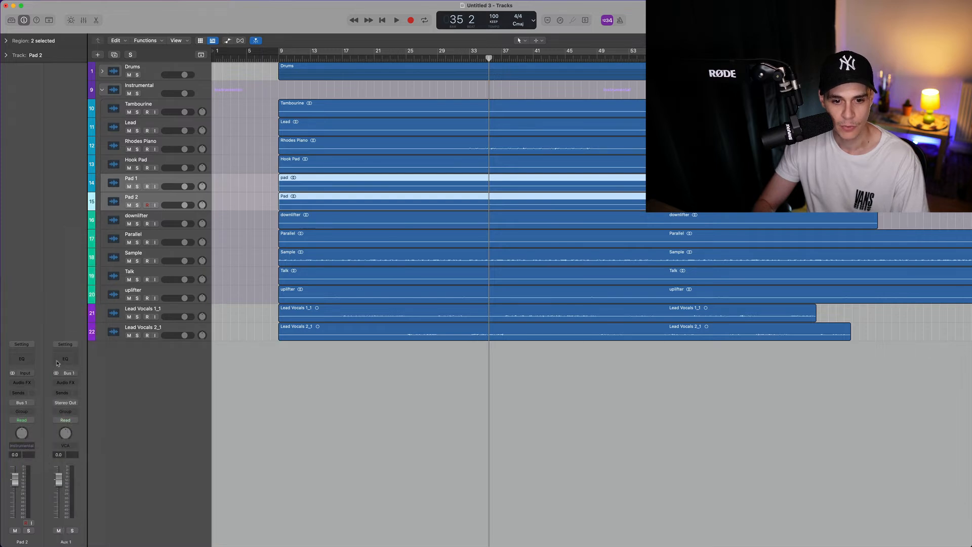
double_click(70, 543)
text(Pads)
key(Return)
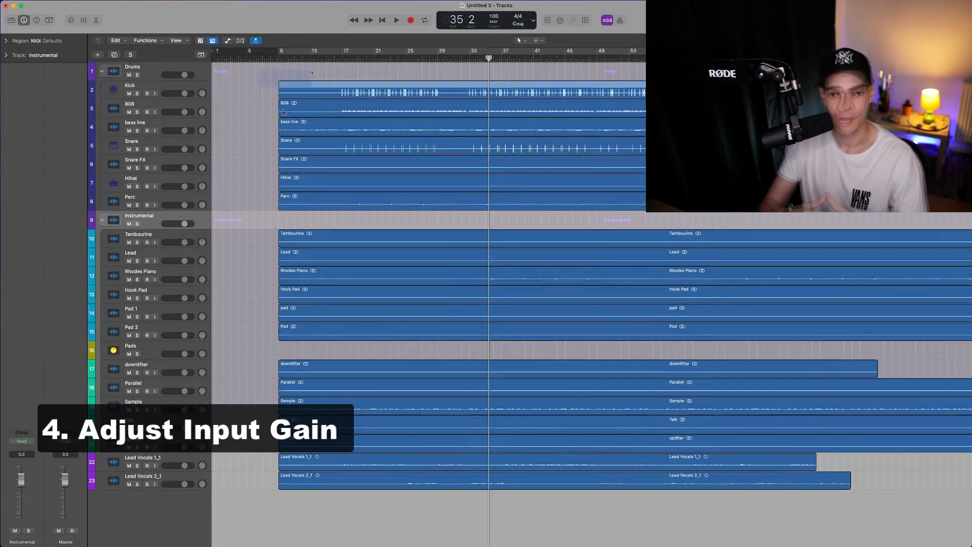
Move the playhead to bar 17 and lower the gain of the Kick region in its region parameters.
click(342, 98)
click(342, 56)
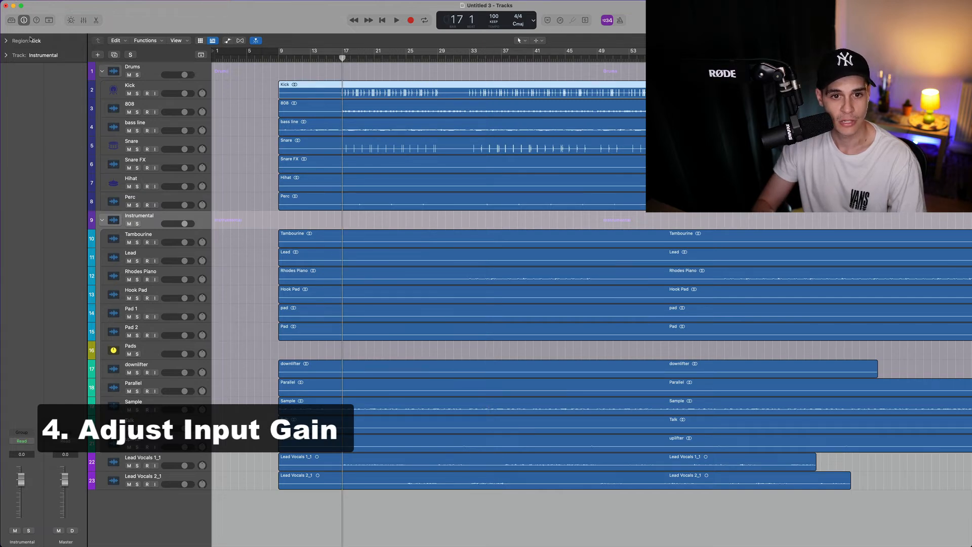
click(6, 41)
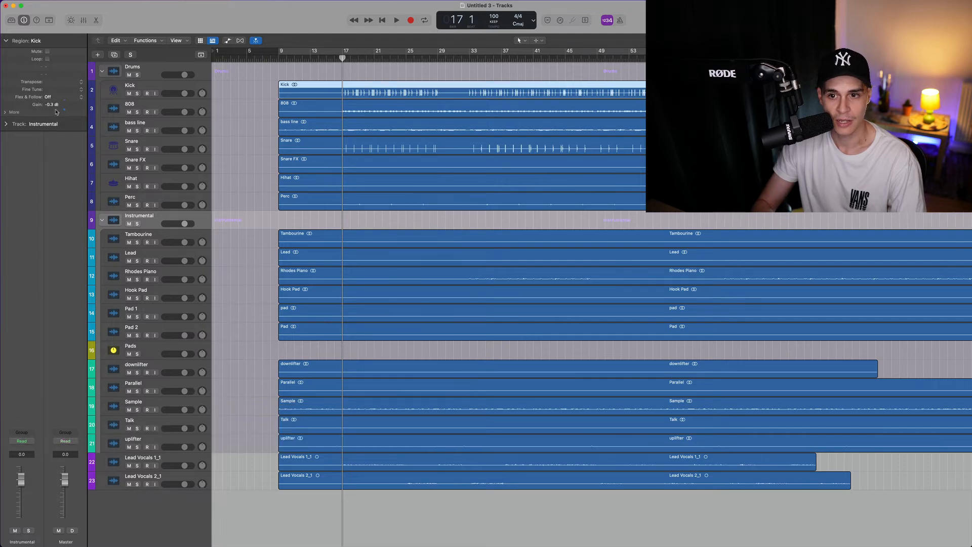
Raise the gain of the bass line region and briefly enlarge its track to check the waveform.
click(172, 124)
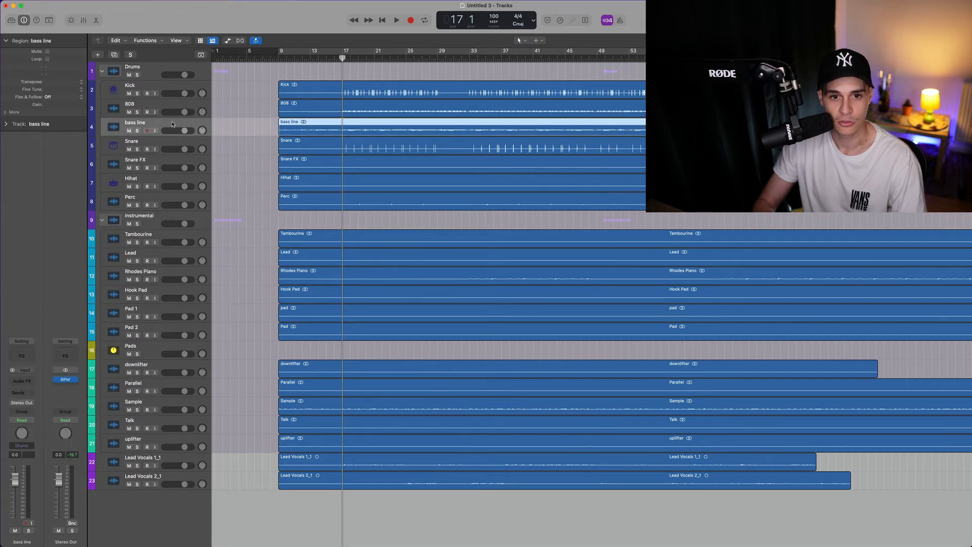
drag(57, 105, 57, 60)
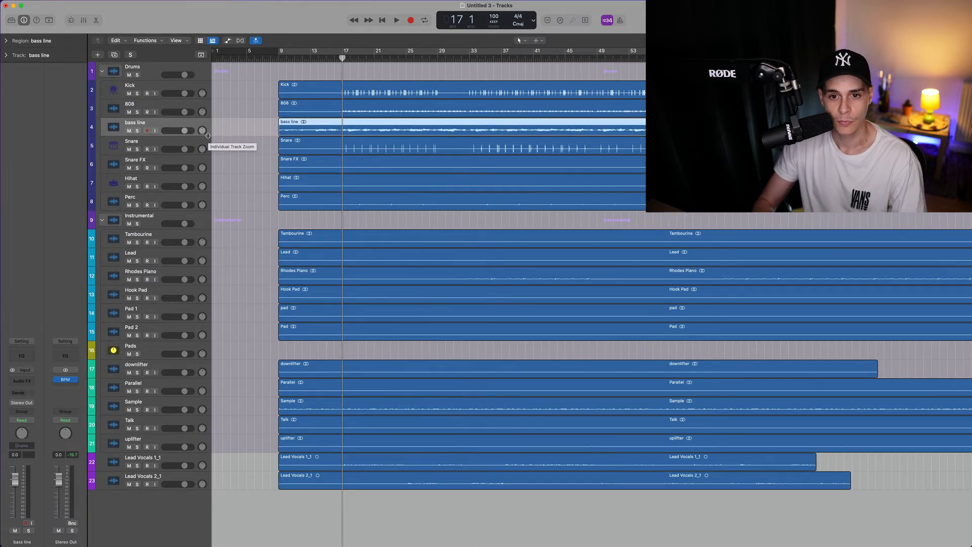
drag(184, 134, 185, 203)
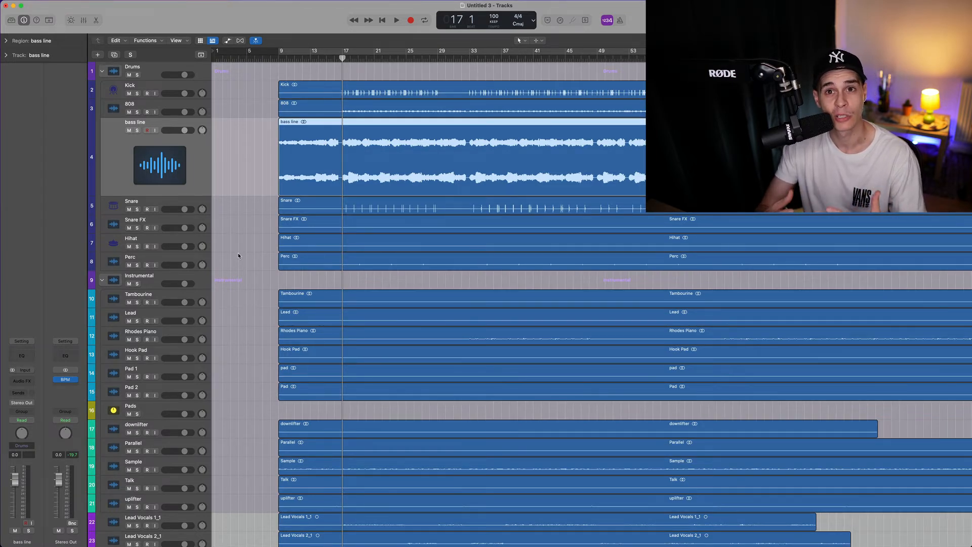
key(ctrl+z)
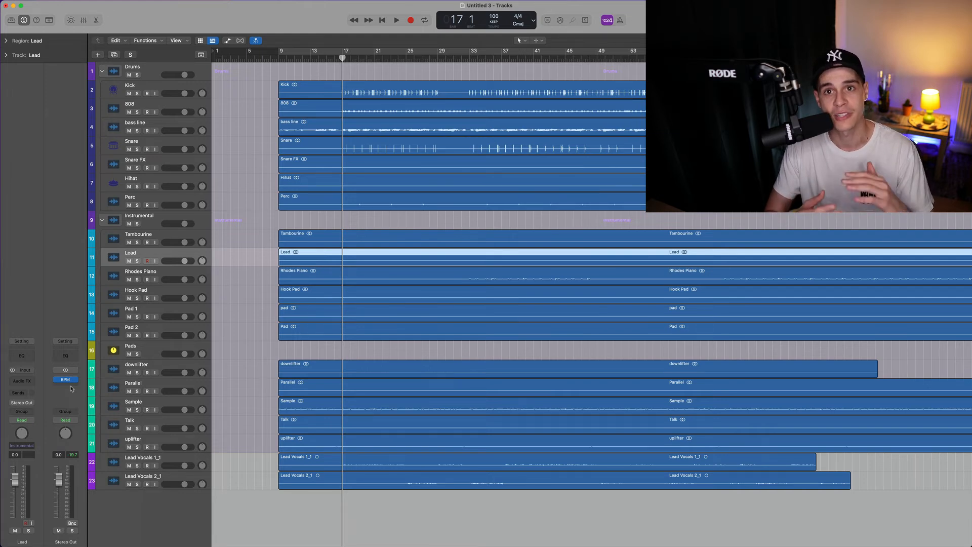
Insert the iZotope Ozone 10 plug-in on the Stereo Out channel after the BPM Counter.
click(71, 389)
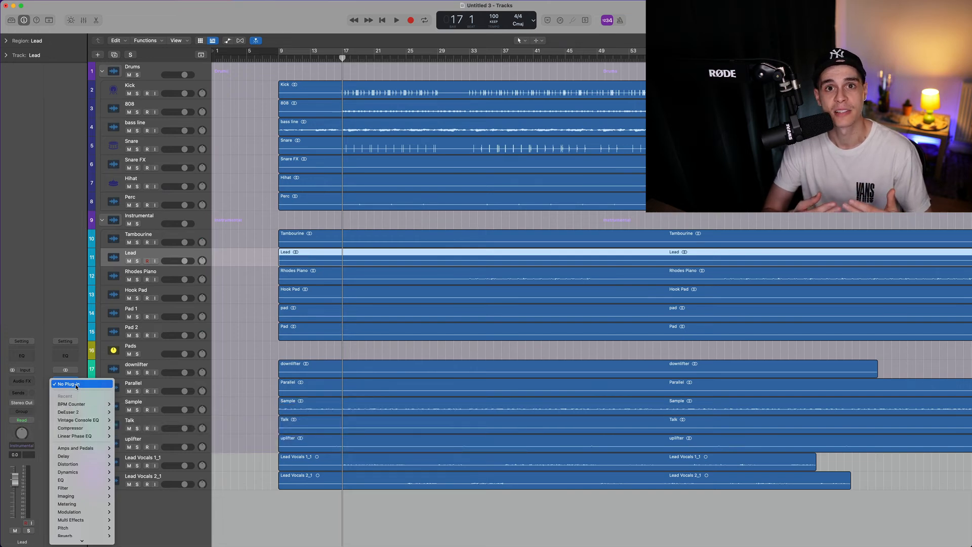
mouse_move(72, 540)
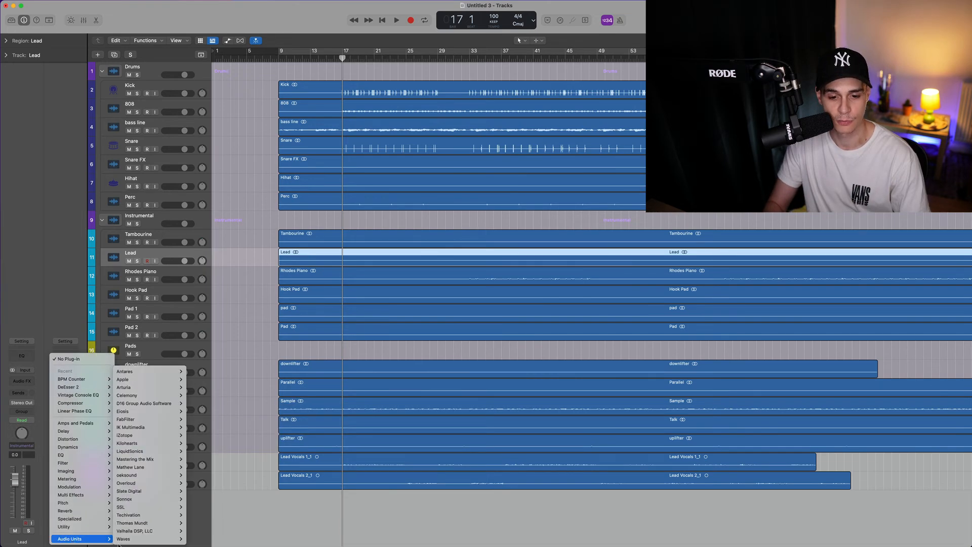
mouse_move(130, 541)
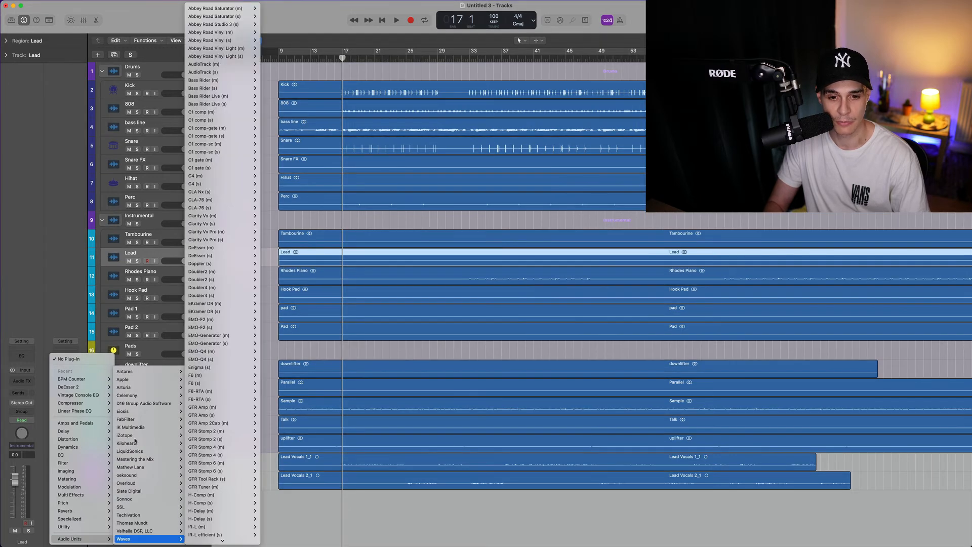
mouse_move(136, 438)
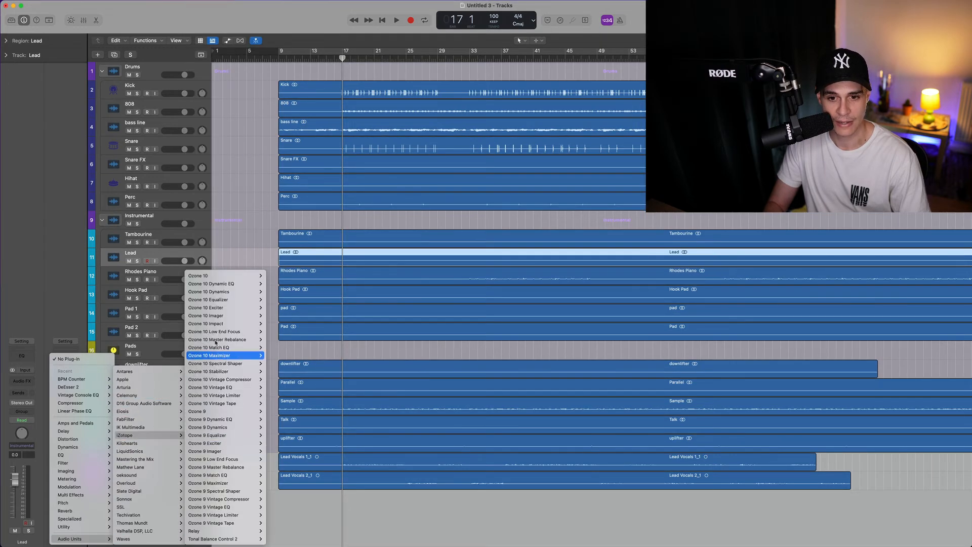
mouse_move(230, 280)
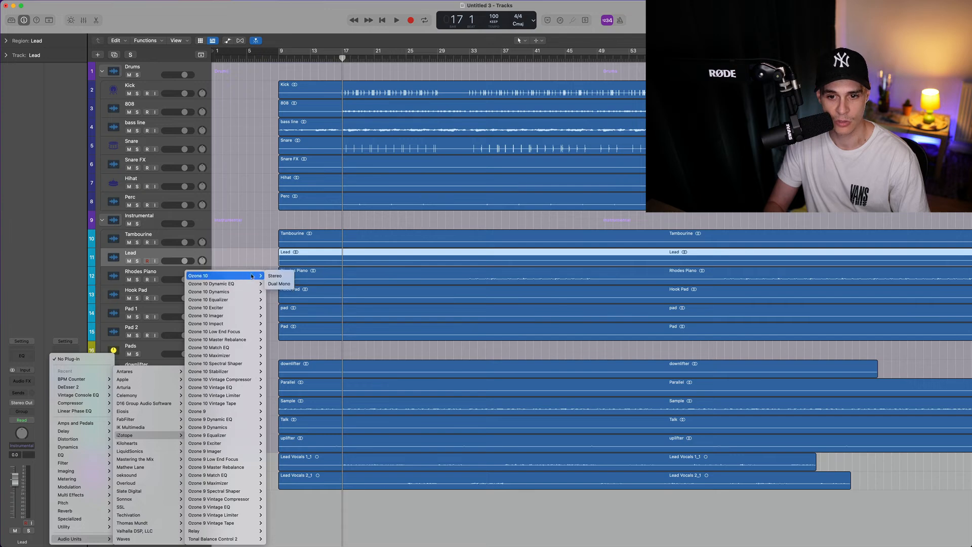
click(275, 284)
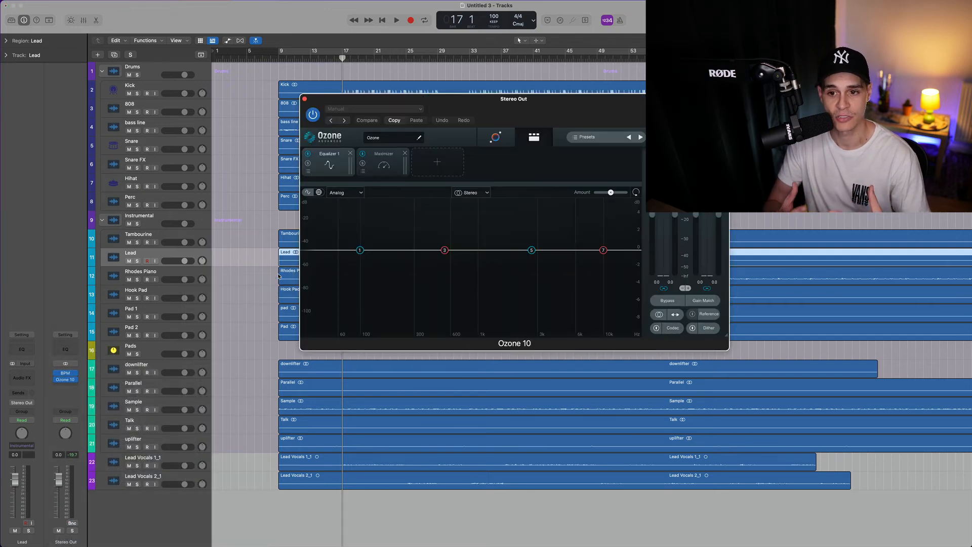
Remove Ozone's Equalizer module and set the Maximizer to a -0.2 dB threshold in IRC LL mode.
click(350, 153)
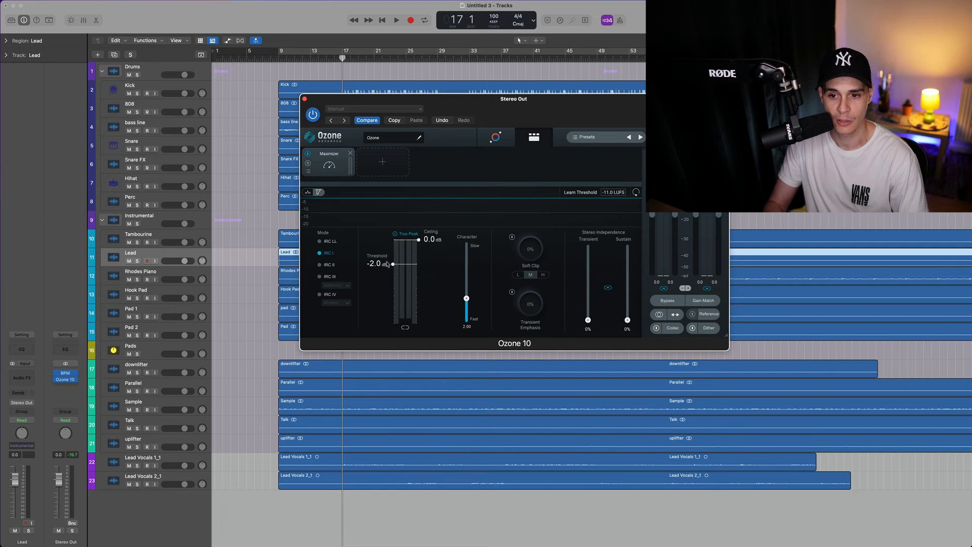
drag(393, 263, 396, 247)
click(322, 242)
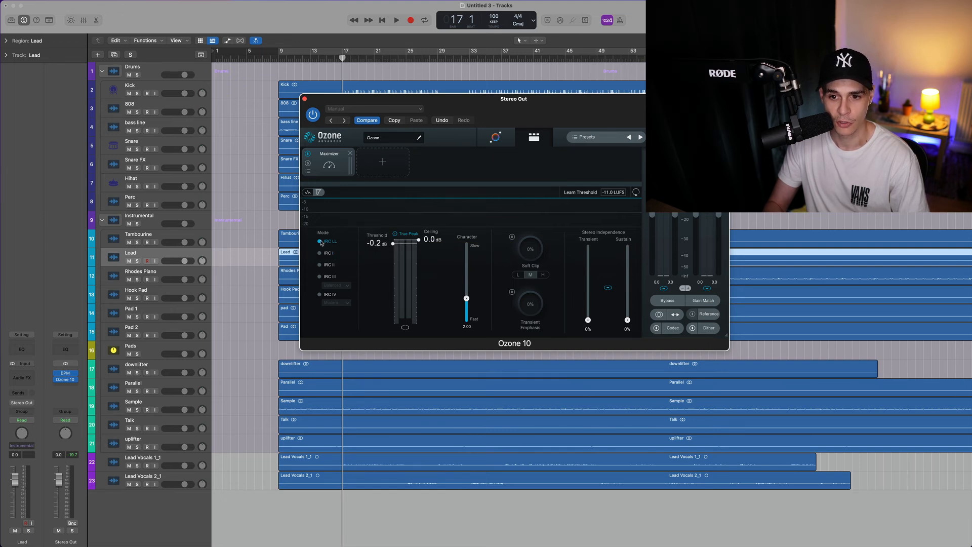